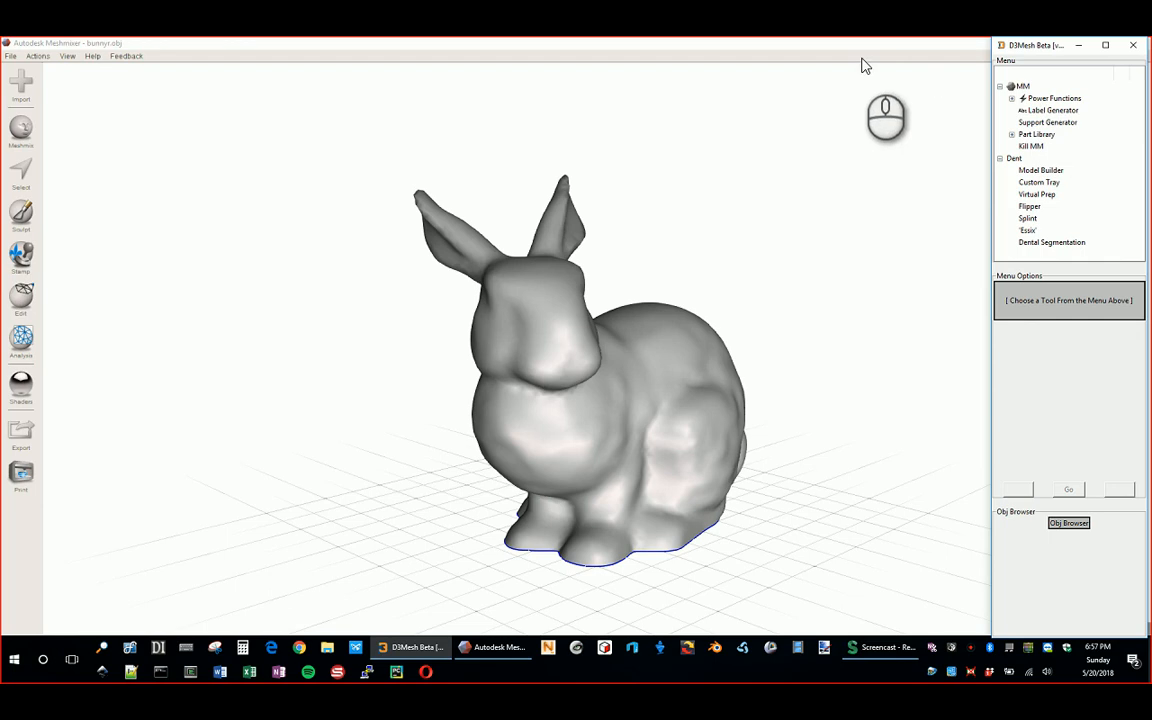
Step: Switch between the Meshmixer and D3Mesh windows, minimizing and restoring D3Mesh until its Oops warning appears
click(762, 45)
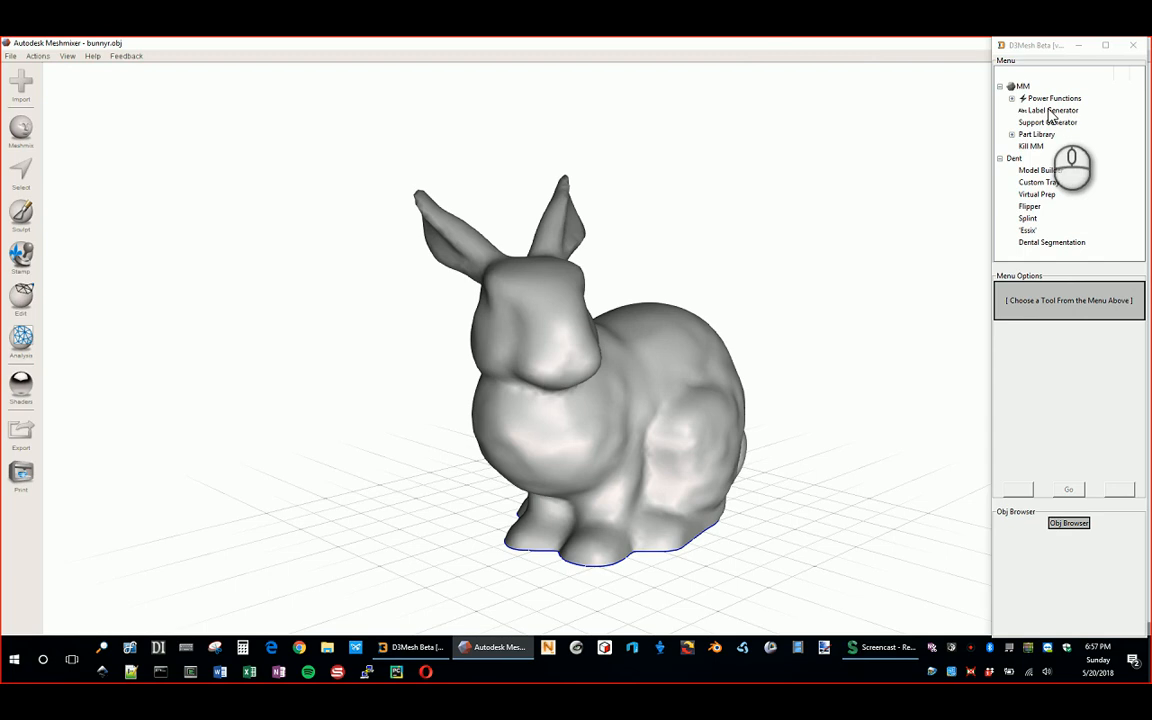
click(1029, 50)
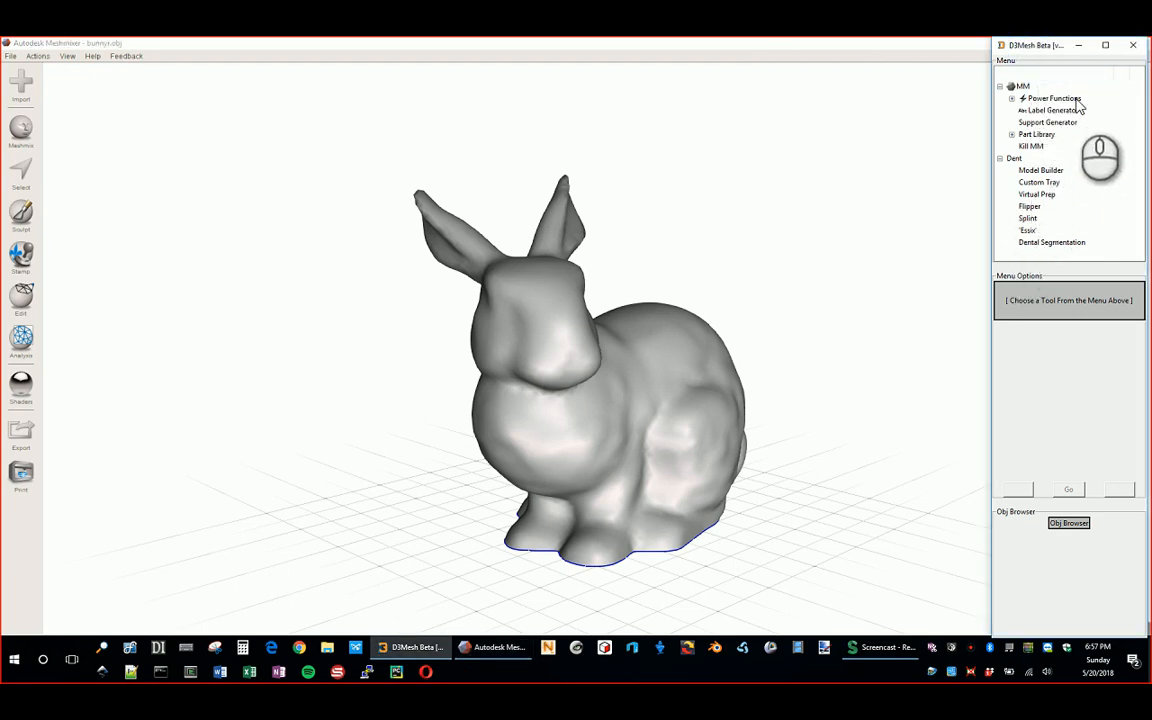
click(1078, 45)
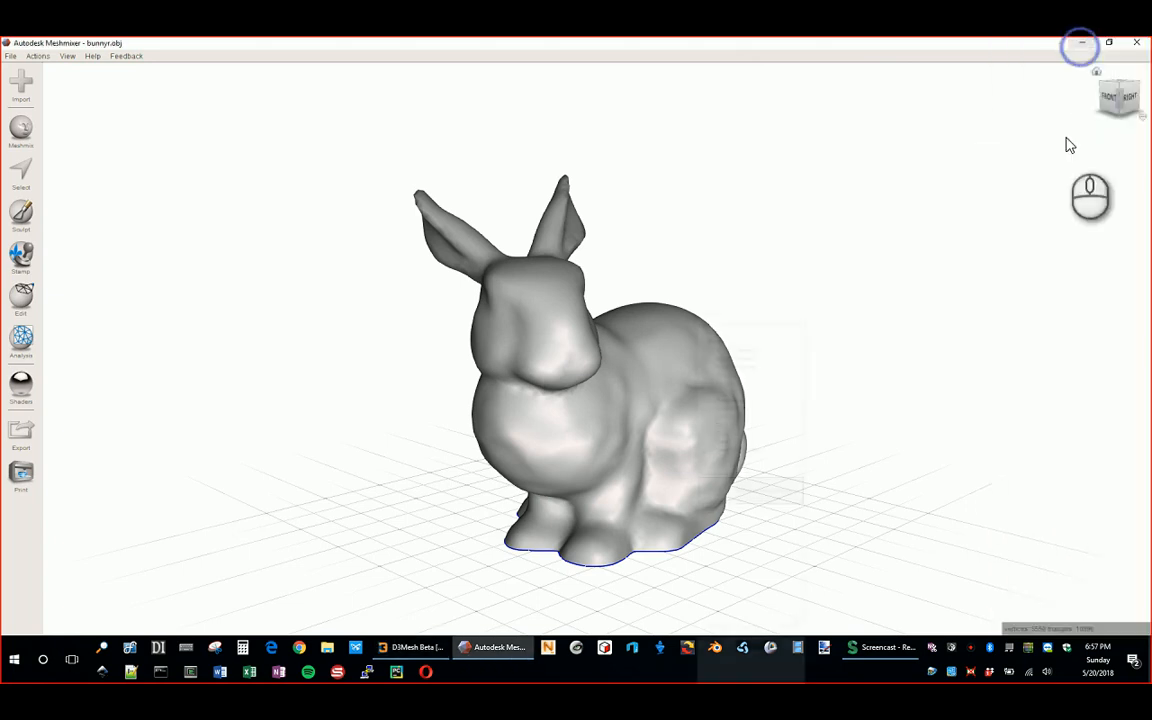
click(412, 648)
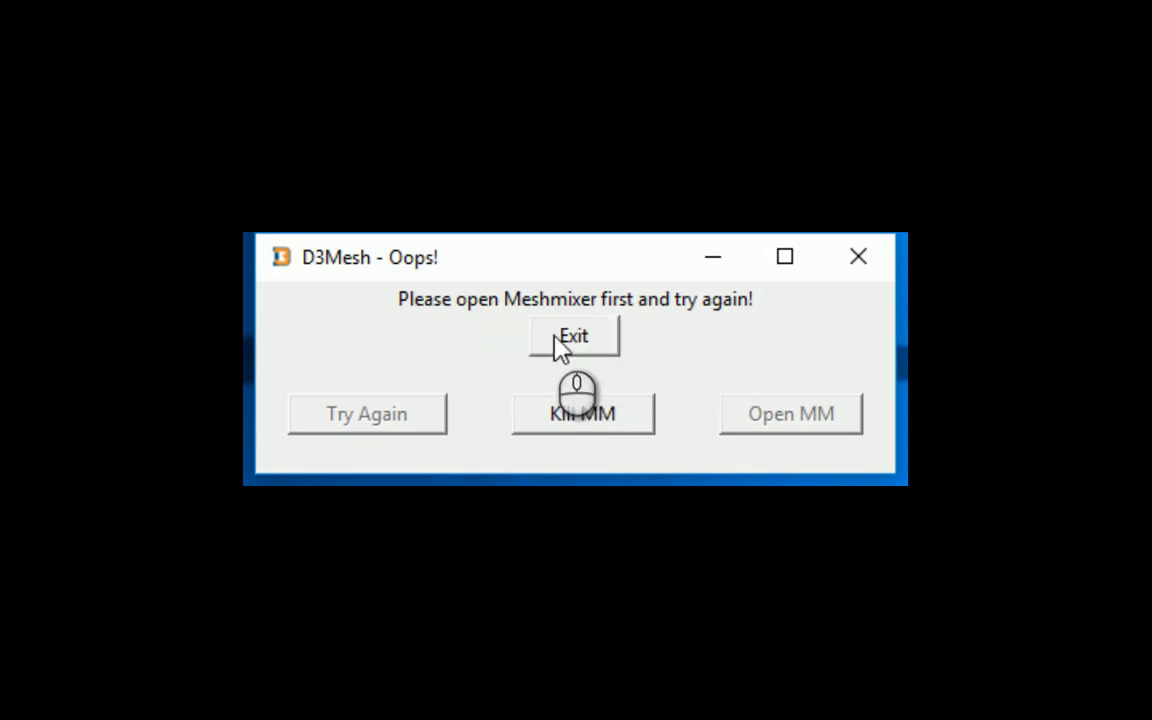
Step: Exit the 'open Meshmixer first' warning and import the sample Stanford bunny (bunny.obj)
click(600, 342)
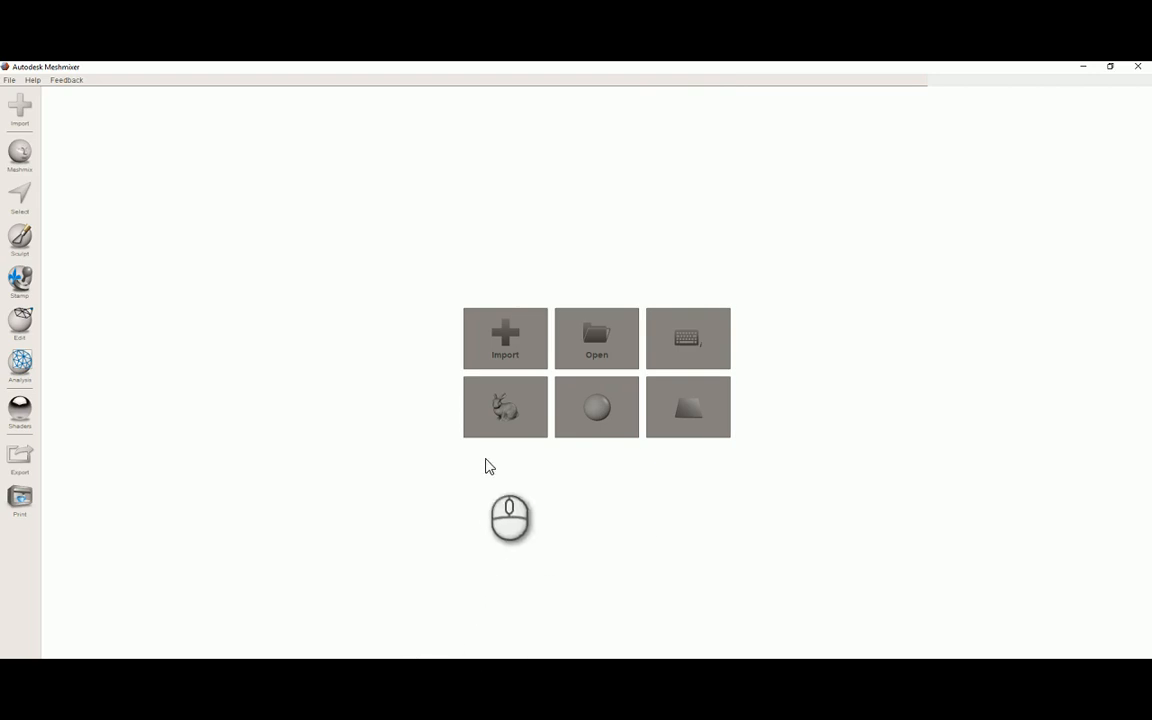
click(505, 420)
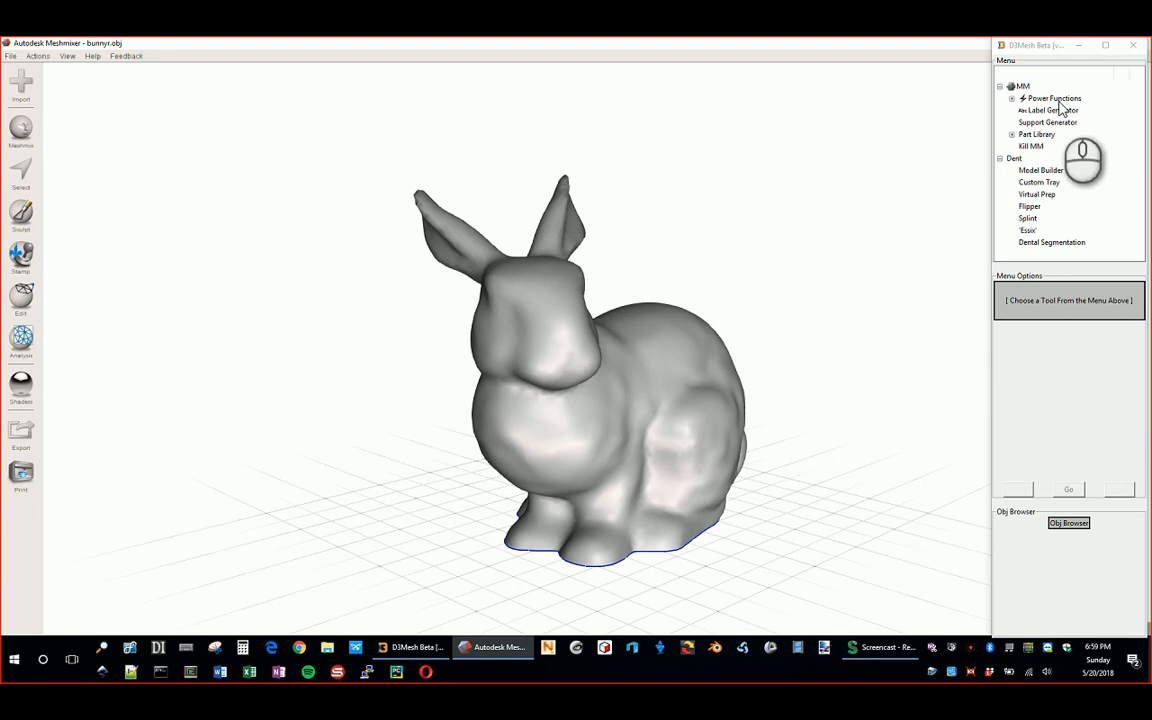
Step: Collapse the Dent group and expand MM > Power Functions to reveal Quick Remesh and Point Select
click(1000, 162)
click(999, 159)
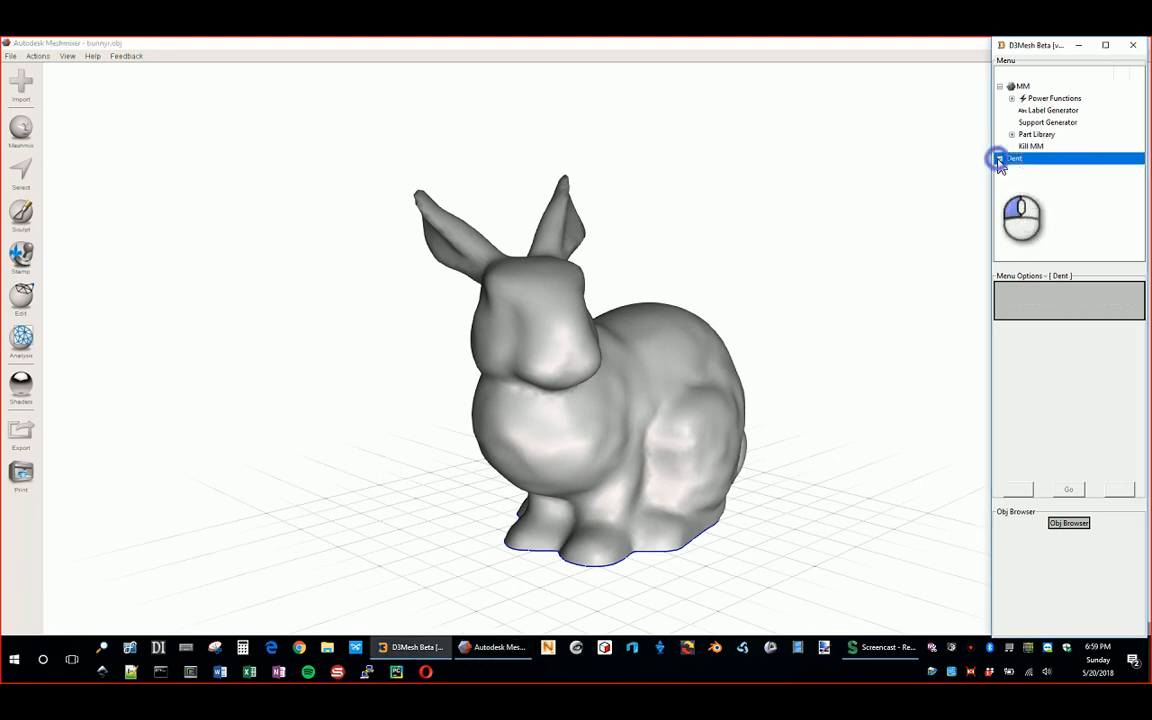
click(1001, 88)
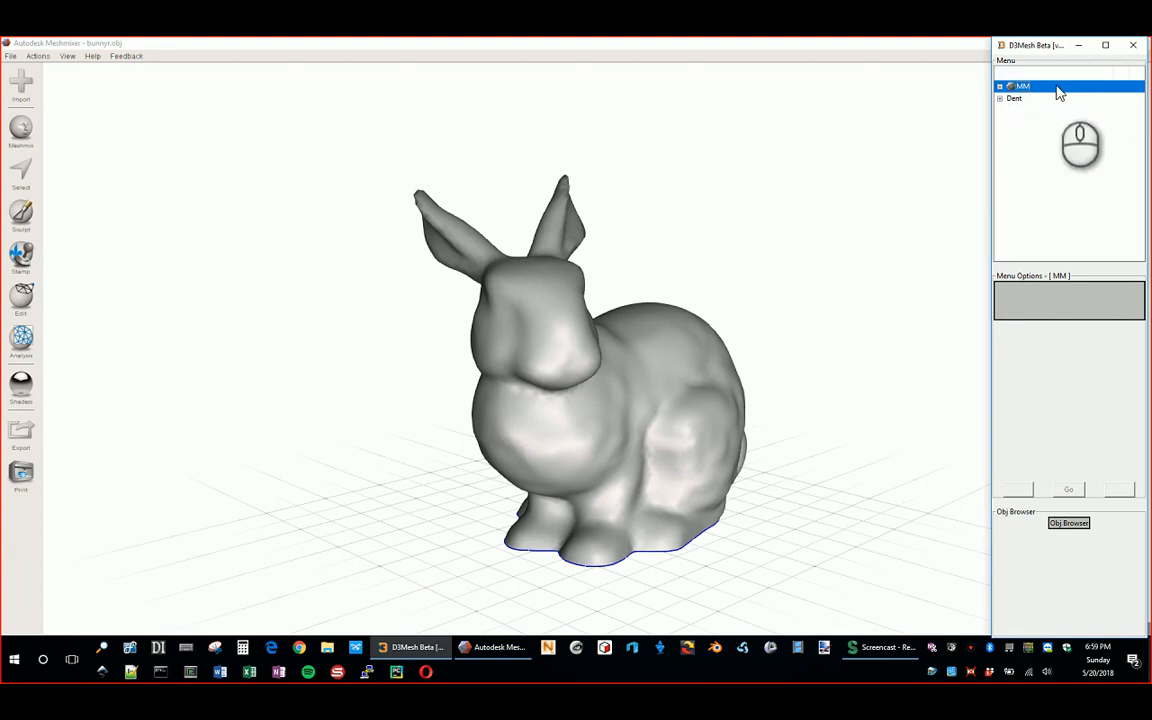
click(999, 88)
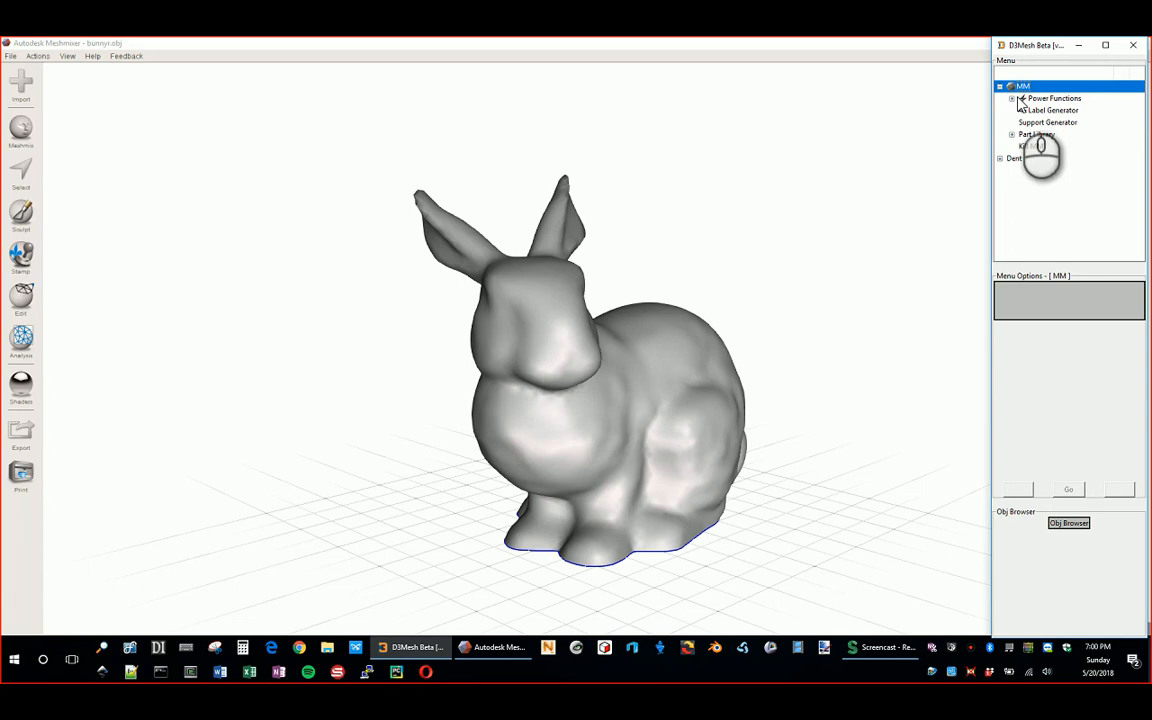
click(1013, 100)
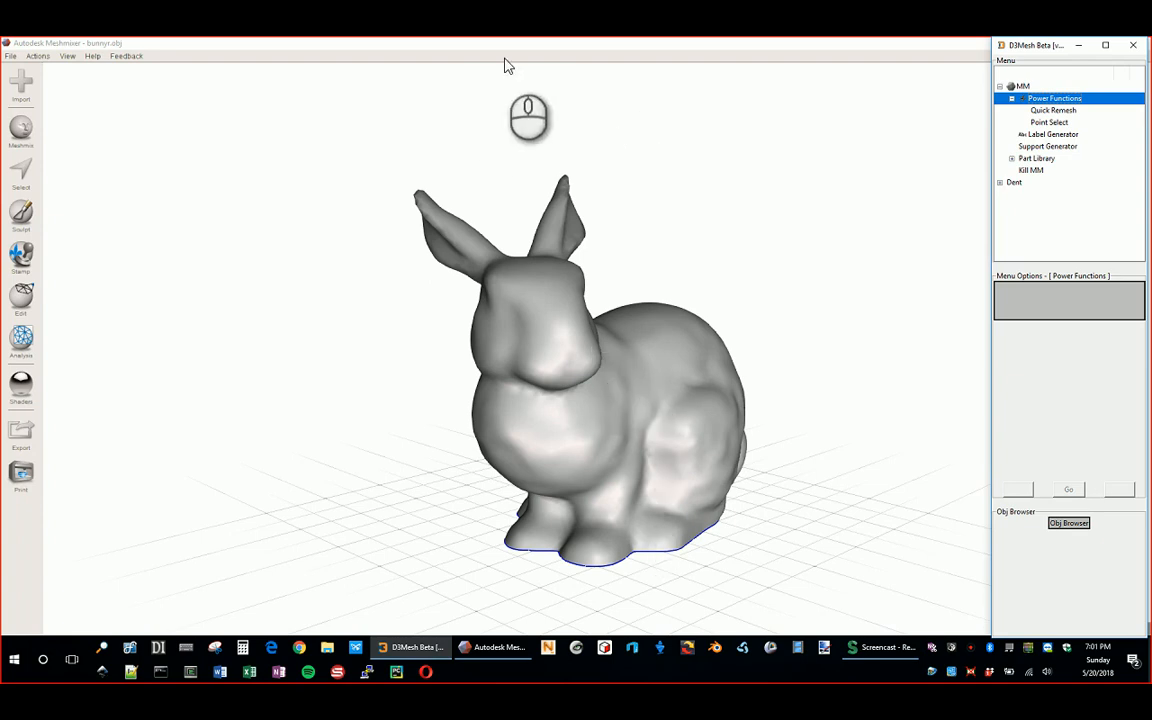
right_drag(800, 231, 622, 383)
Step: Brush-select a patch of faces on the bunny's back with Select and delete it
scroll(594, 409, up, 3)
middle_drag(590, 397, 515, 205)
key(s)
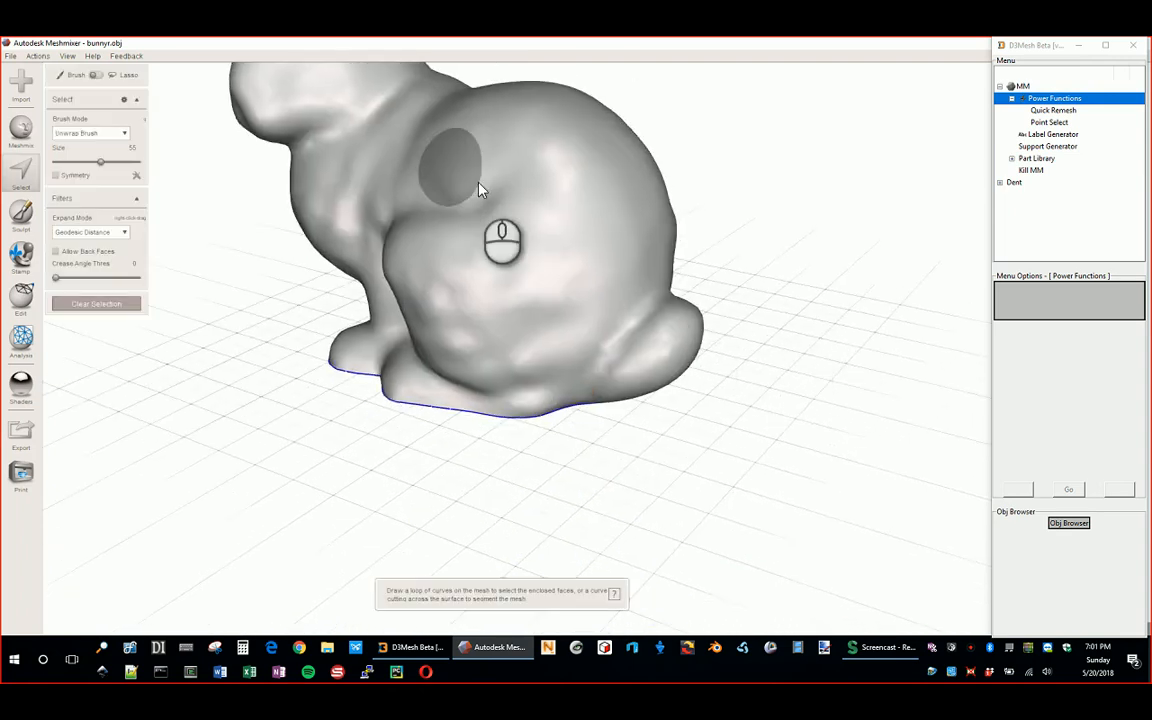
drag(575, 206, 567, 215)
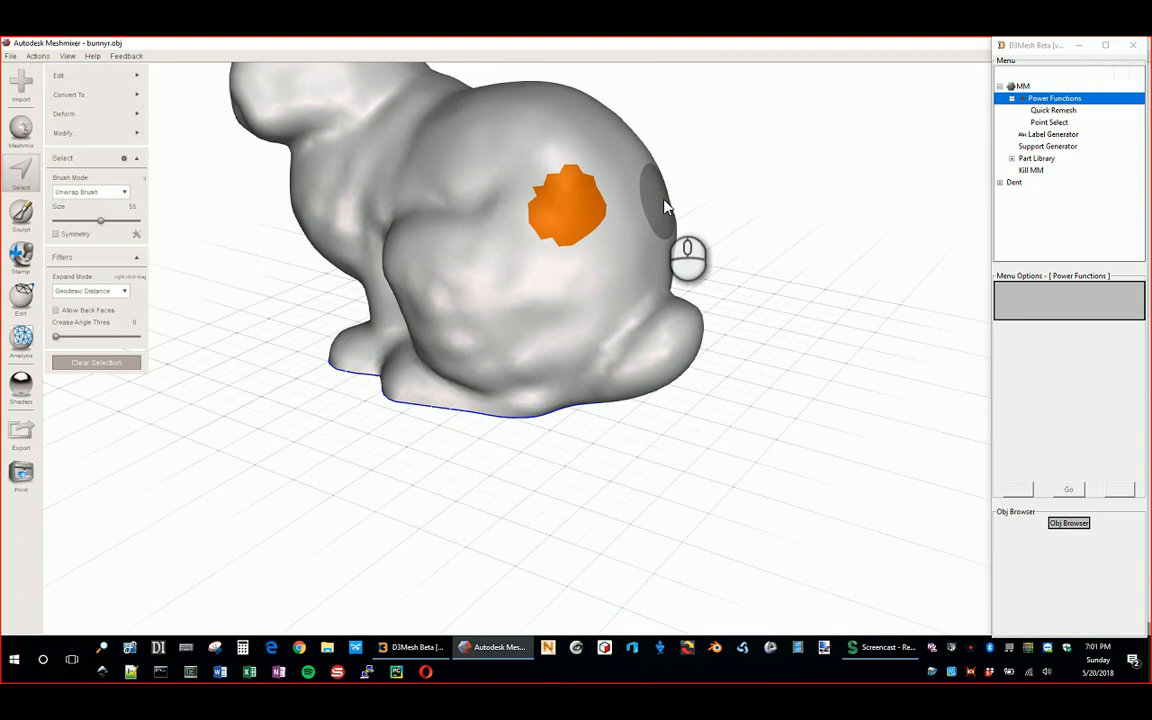
key(Delete)
right_drag(661, 208, 690, 240)
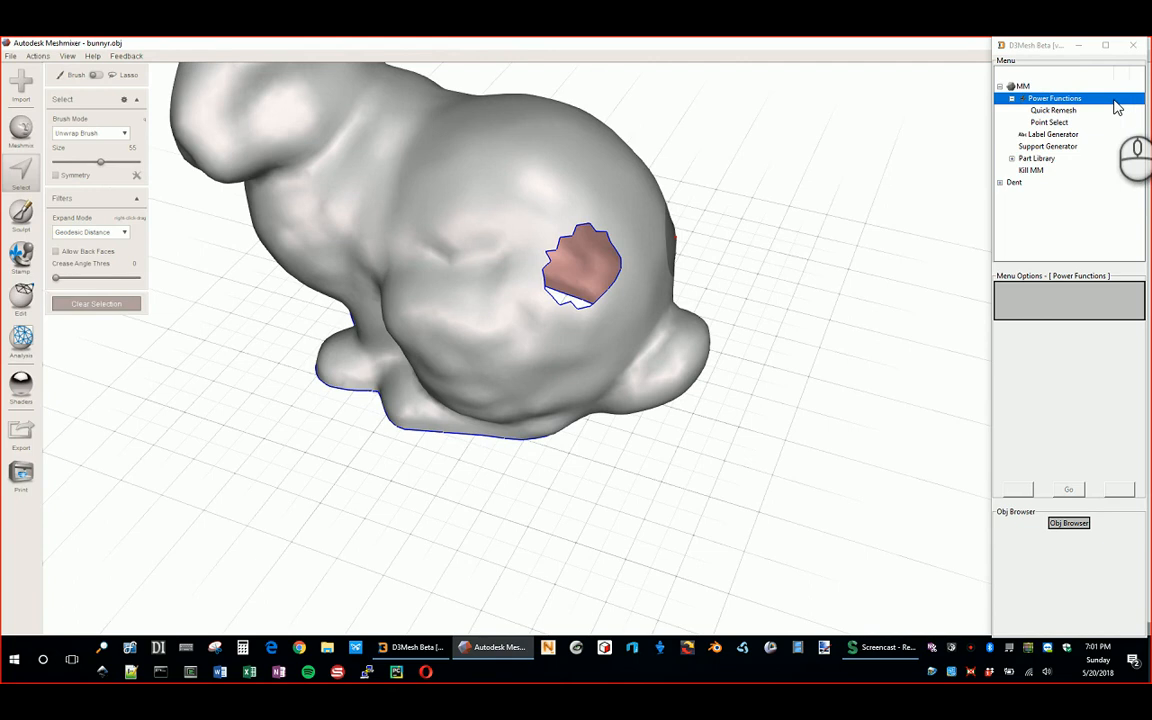
Step: Show the wireframe with Point Select, then select the ring of faces bordering the hole
click(1050, 122)
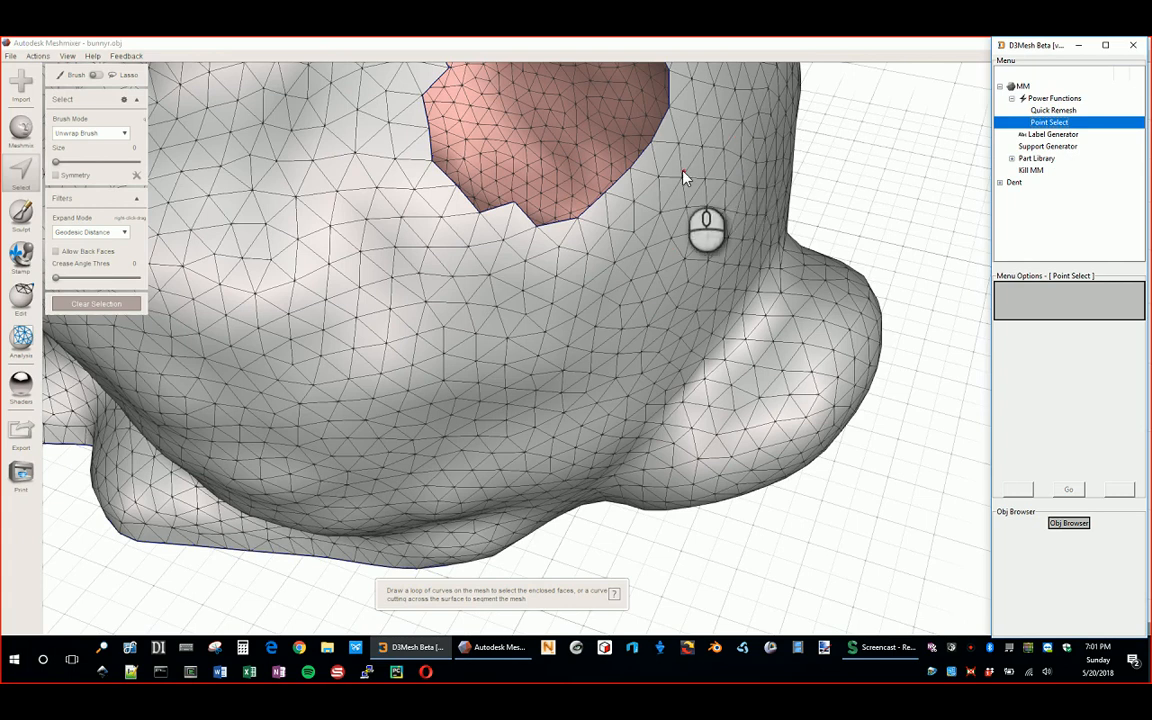
middle_drag(684, 175, 681, 329)
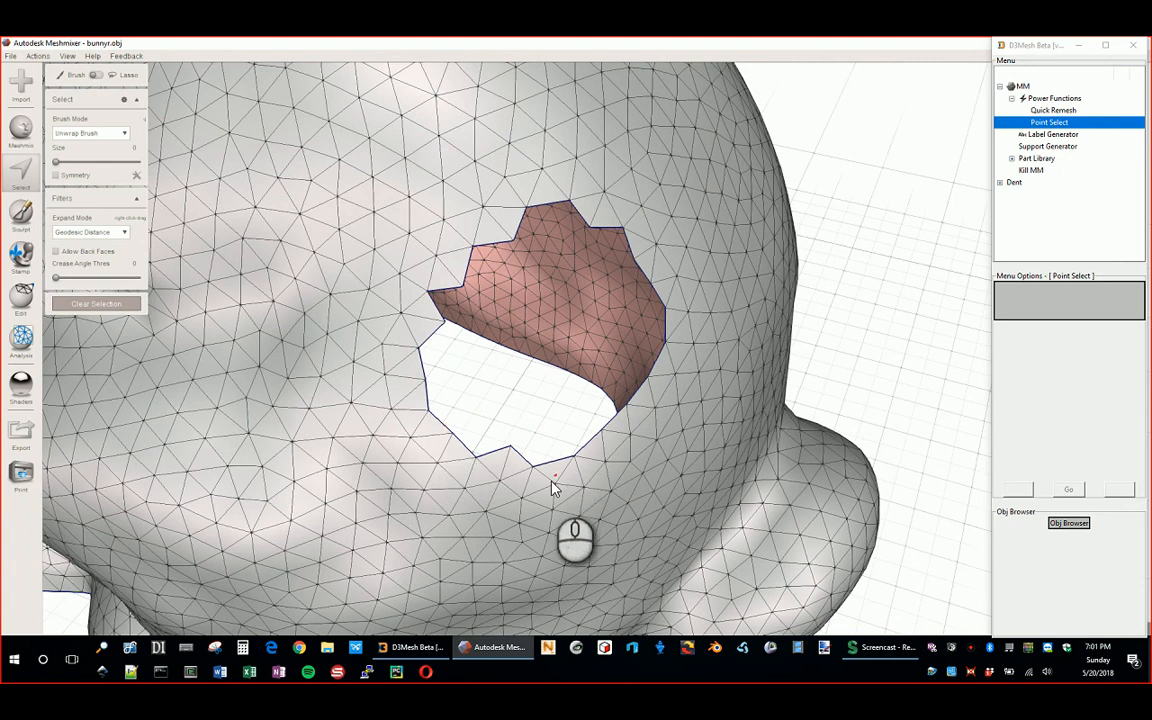
right_drag(660, 265, 654, 232)
scroll(571, 242, up, 2)
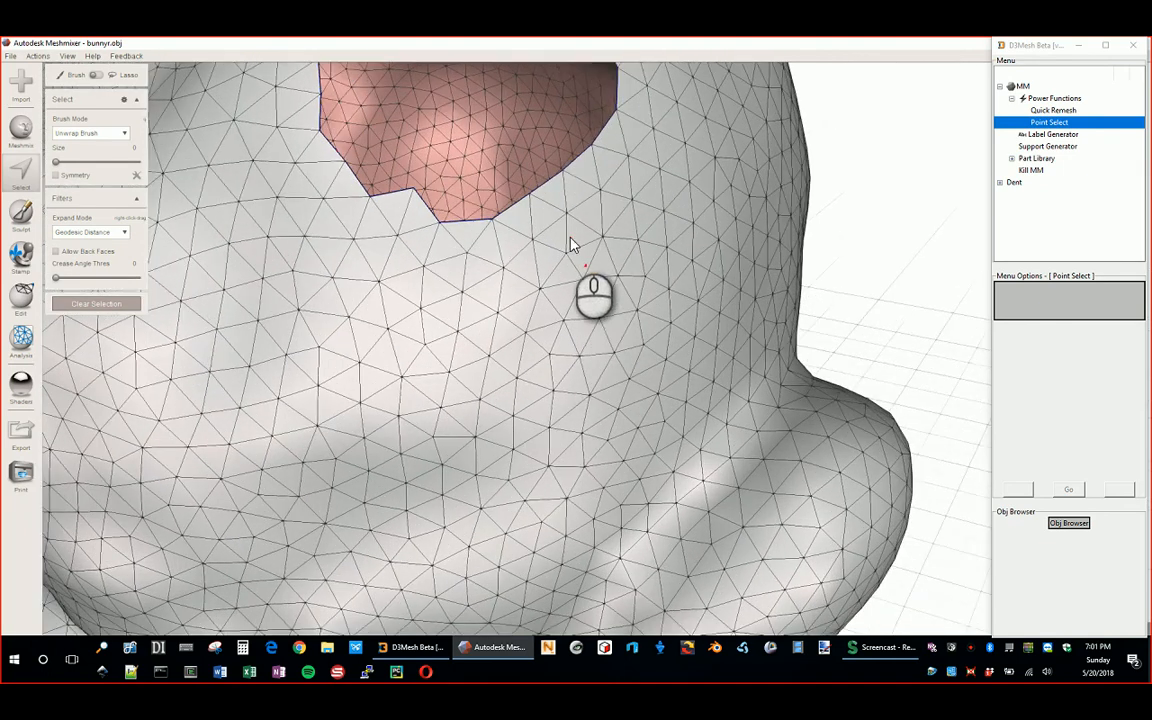
middle_drag(571, 238, 603, 427)
right_drag(442, 217, 455, 226)
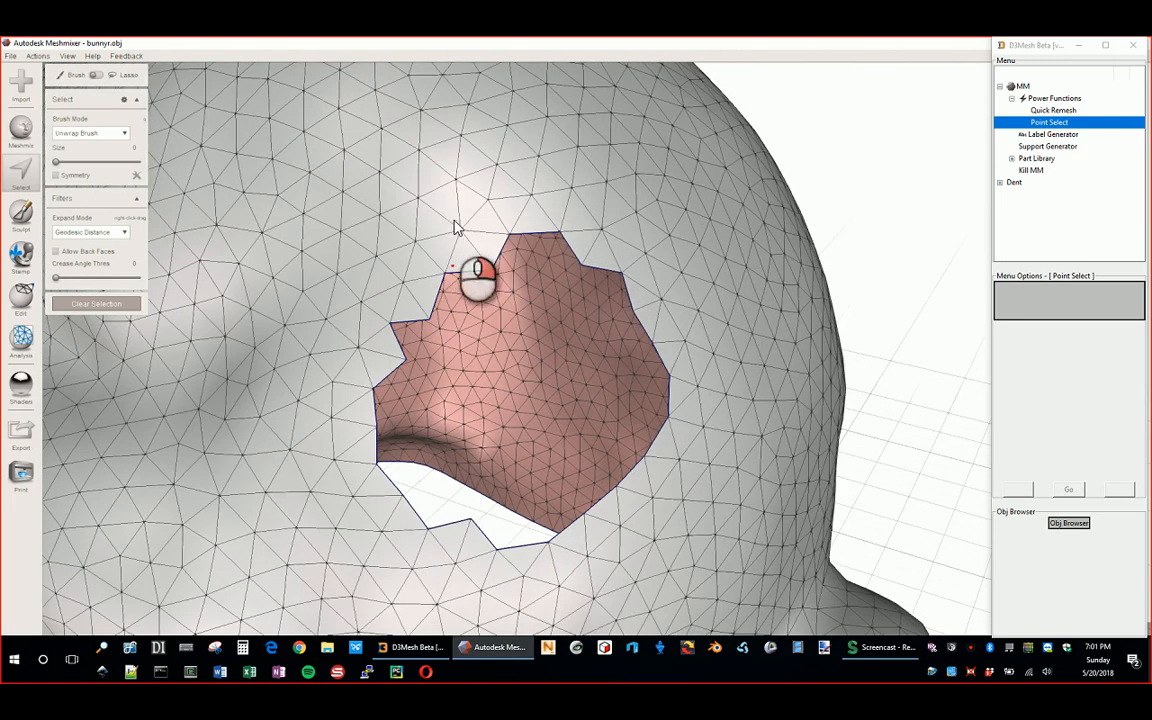
click(585, 255)
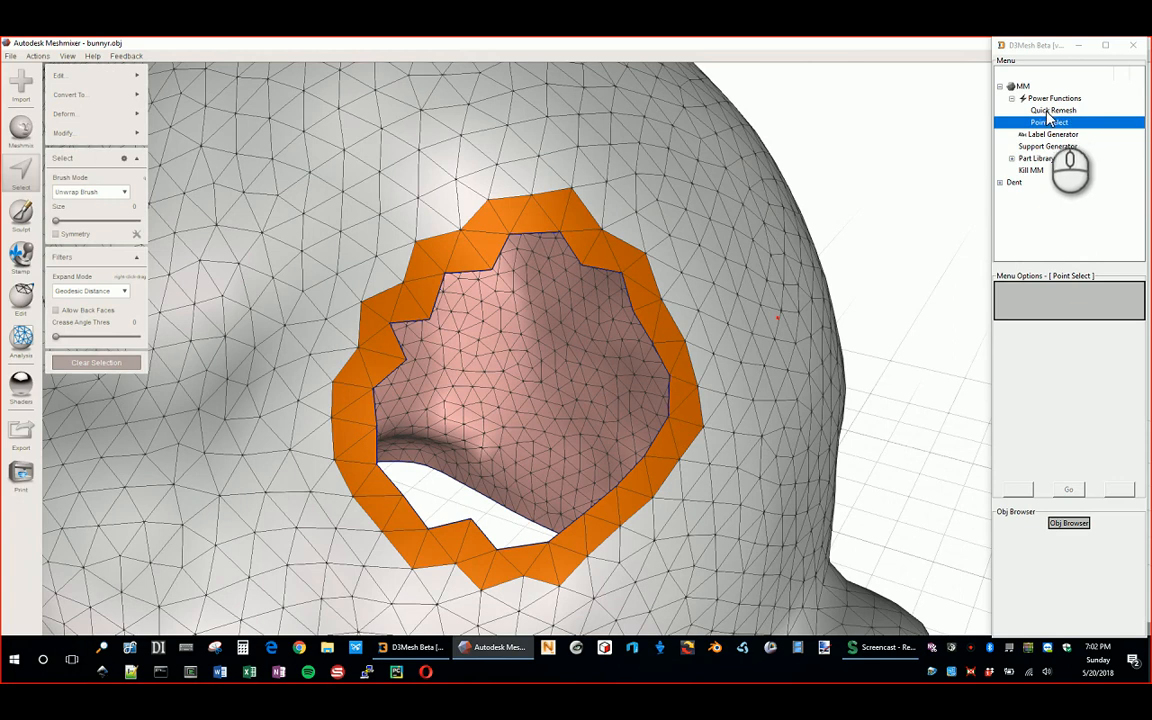
Step: Quick Remesh the faces around the hole into denser triangles, with wireframe display turned back on
click(1047, 112)
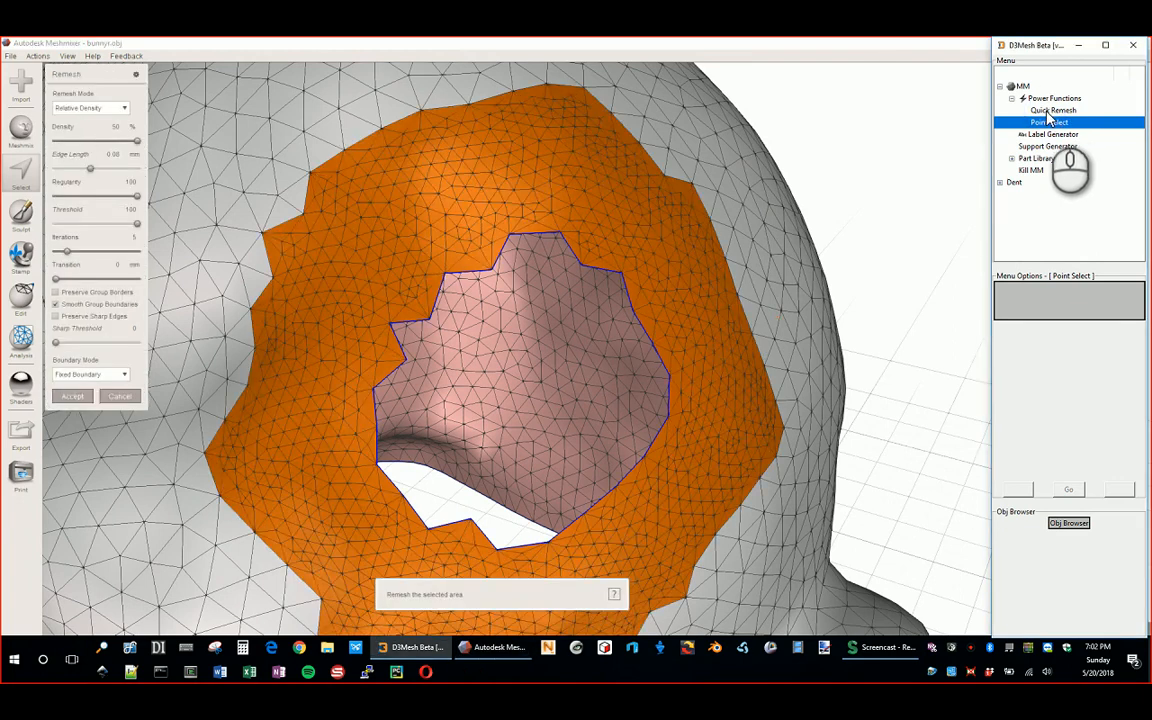
click(1050, 111)
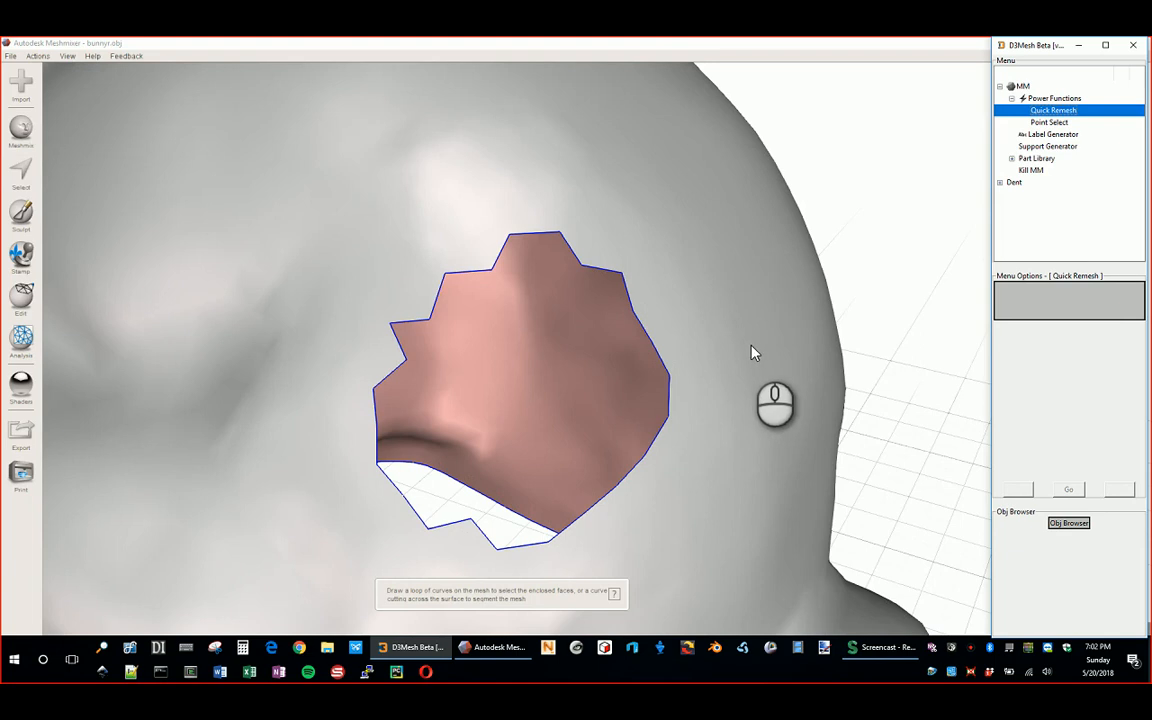
scroll(752, 346, down, 2)
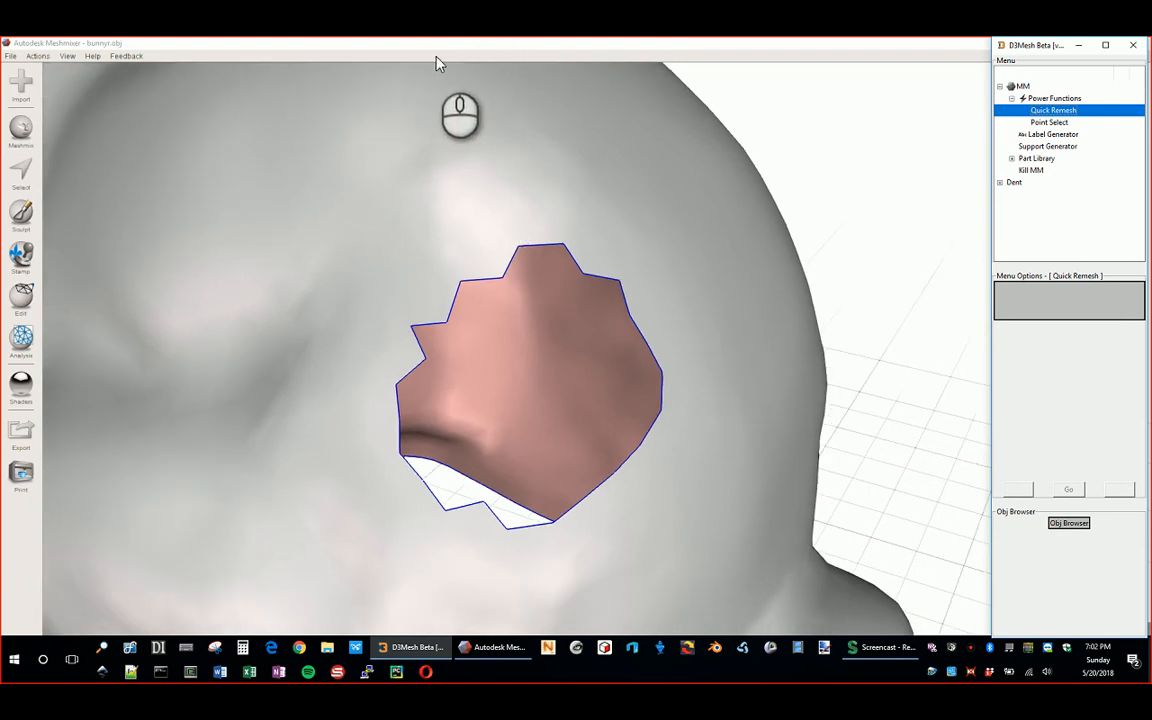
click(368, 43)
key(w)
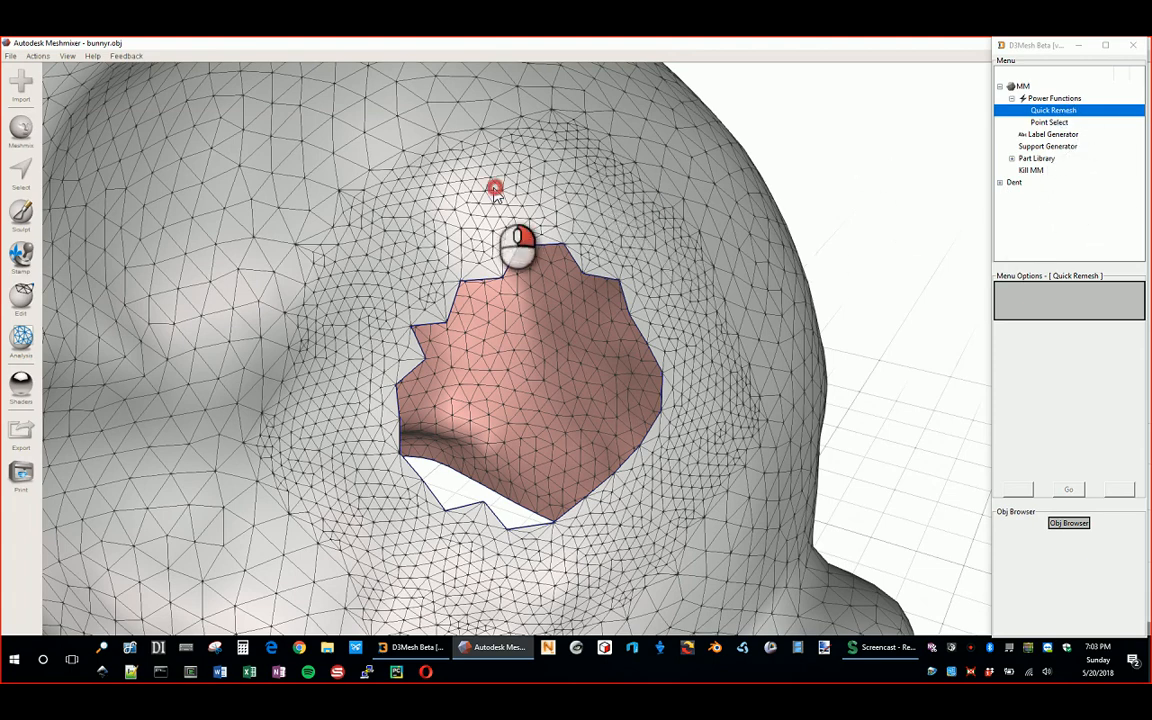
drag(497, 190, 316, 200)
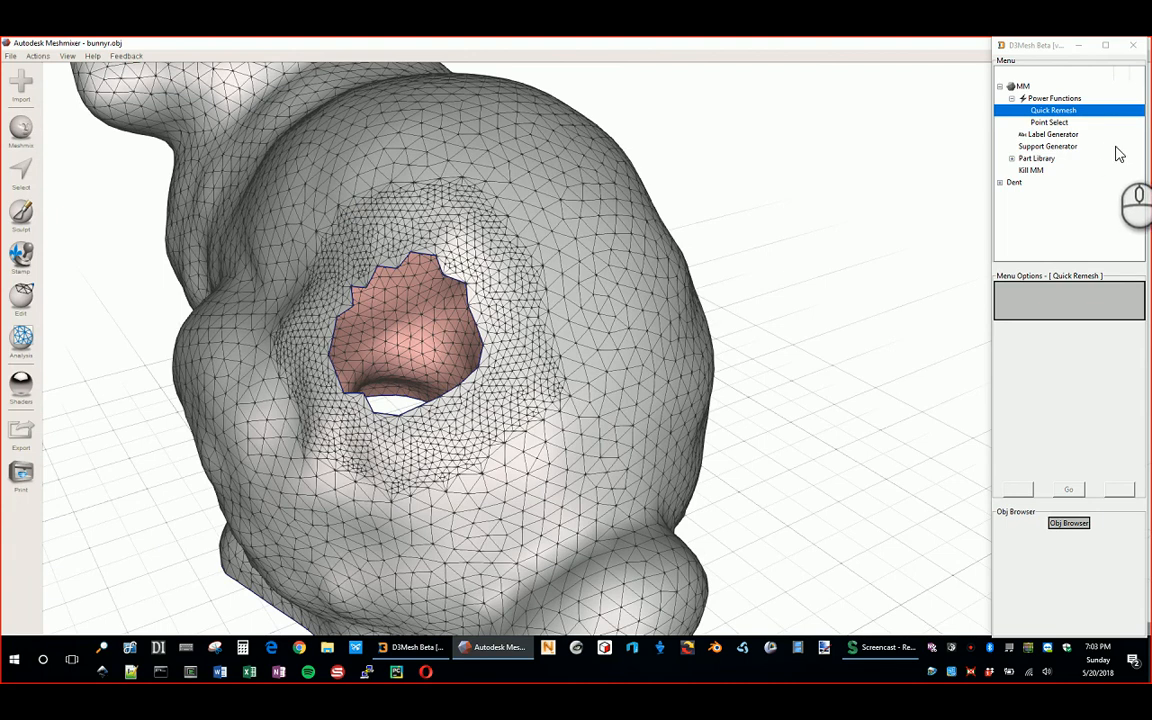
right_drag(396, 170, 470, 186)
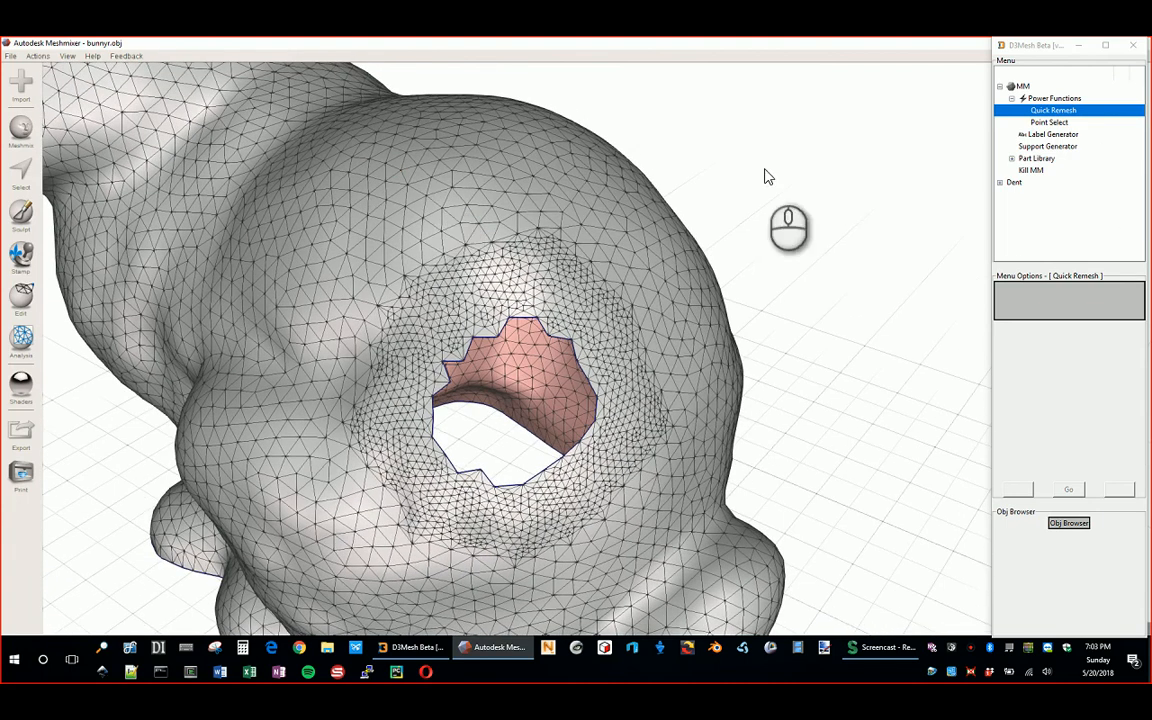
Step: Choose D3Mesh's Label Generator function, keeping the bunny's remeshed hole in view
click(1045, 134)
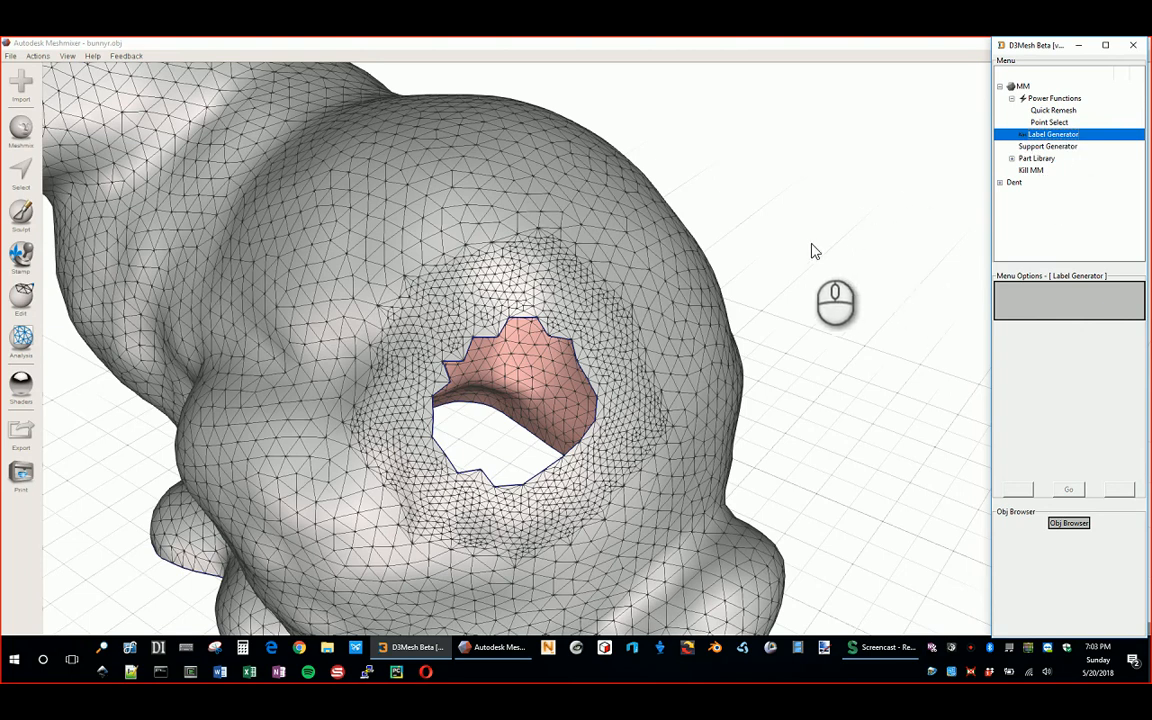
right_drag(565, 243, 645, 195)
scroll(598, 366, down, 2)
middle_drag(417, 292, 550, 238)
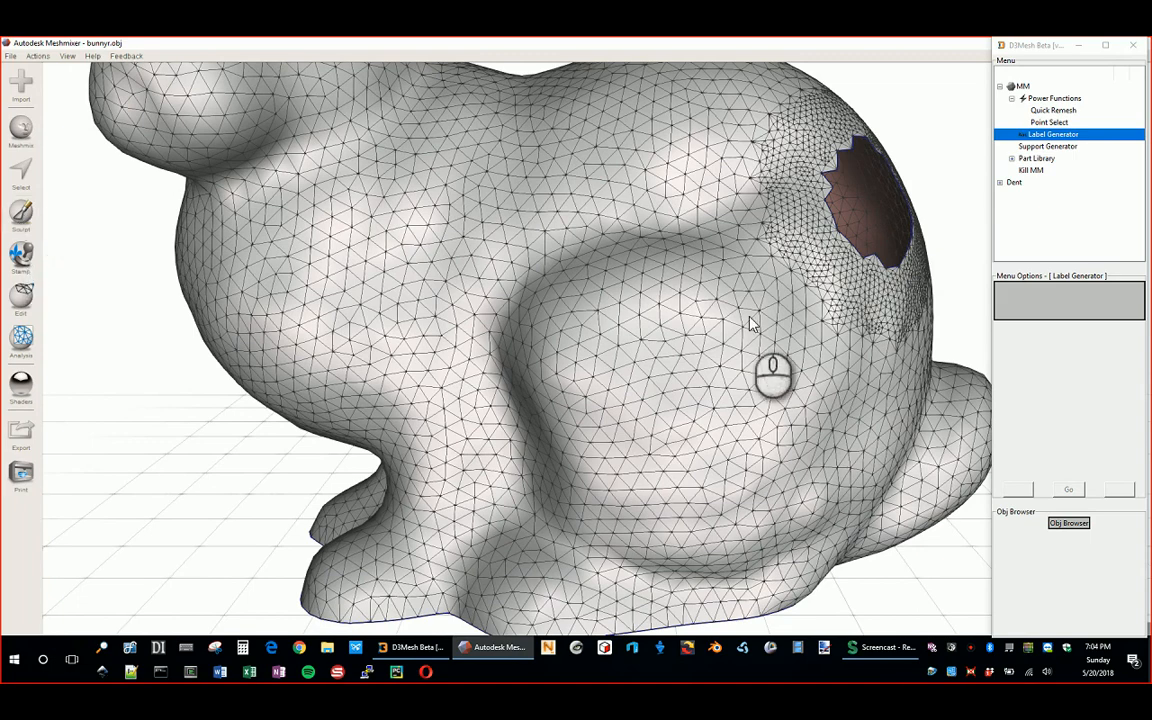
mouse_move(648, 280)
right_down()
mouse_move(625, 278)
mouse_move(625, 202)
mouse_move(574, 233)
mouse_move(599, 329)
mouse_move(653, 303)
right_up()
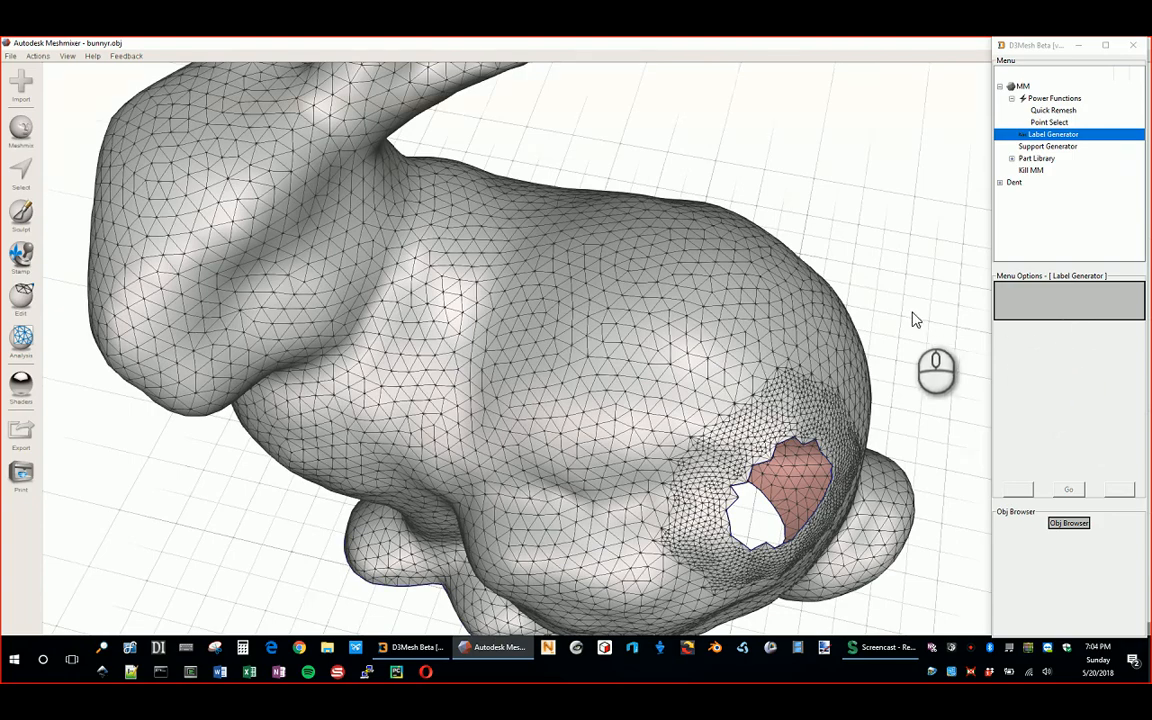
right_drag(913, 319, 600, 175)
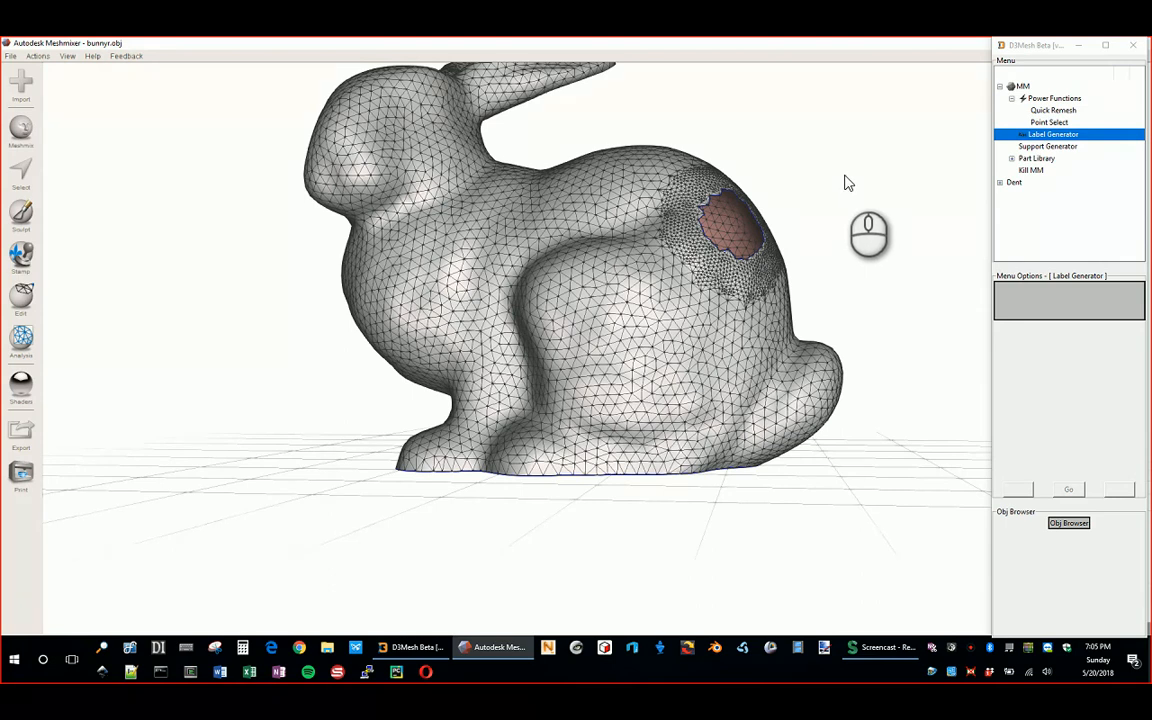
Step: Choose Support Generator, then expand Part Library to list Tooth Libraries, 3D Printing and Model Attachments
click(1076, 148)
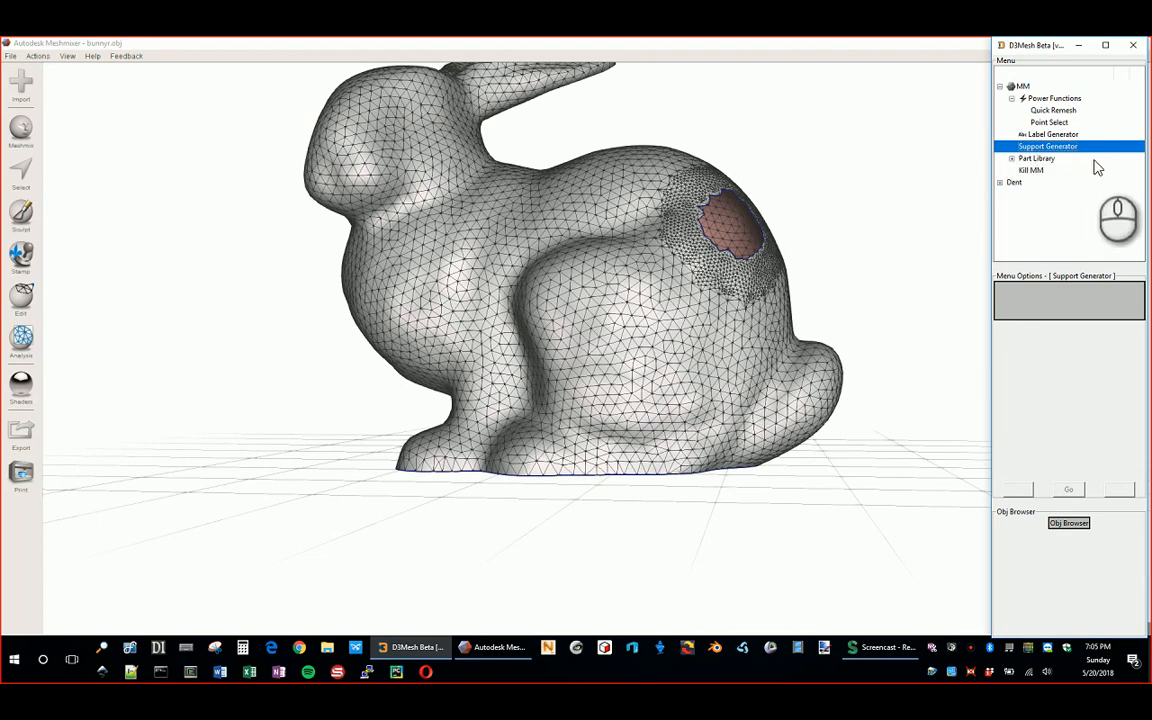
click(1013, 160)
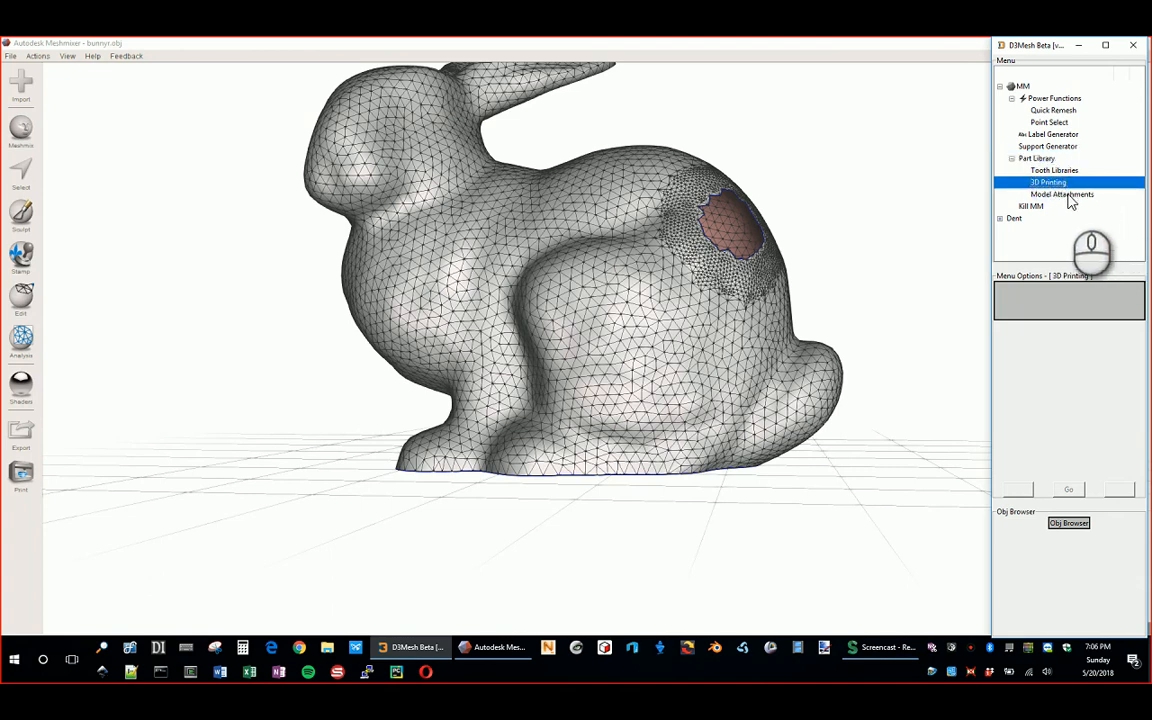
Step: Choose the Model Attachments part category and tumble the view to inspect the bunny from below
click(1084, 197)
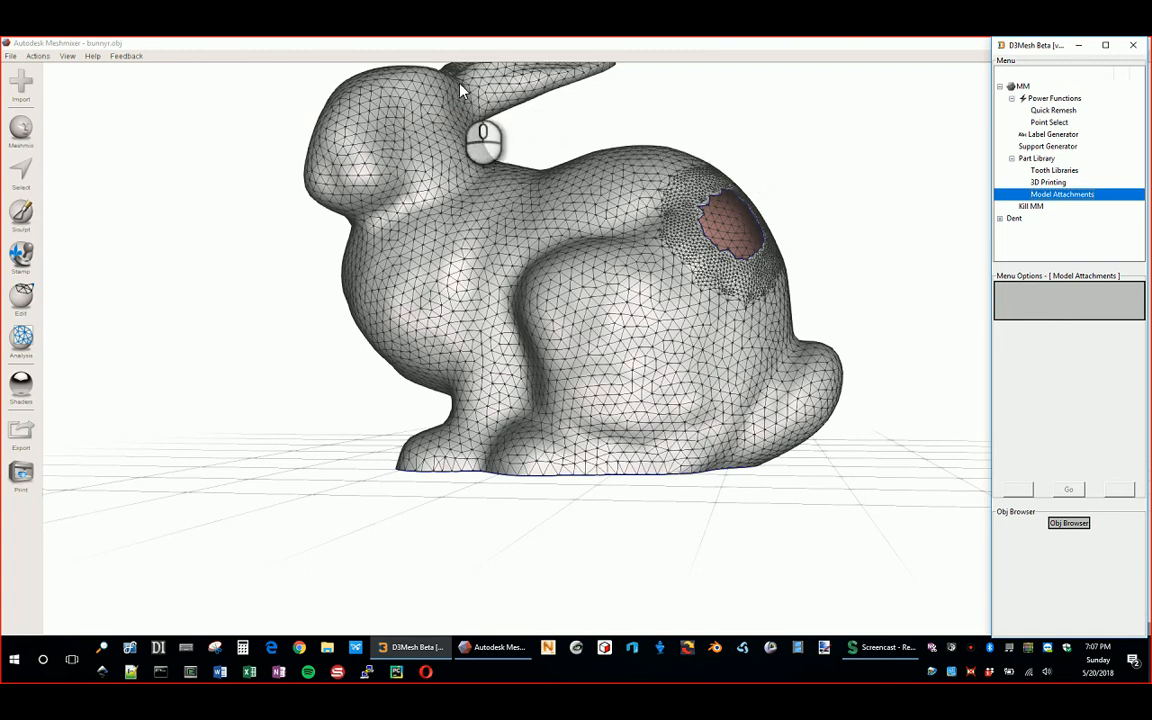
click(689, 112)
right_drag(689, 110, 1029, 155)
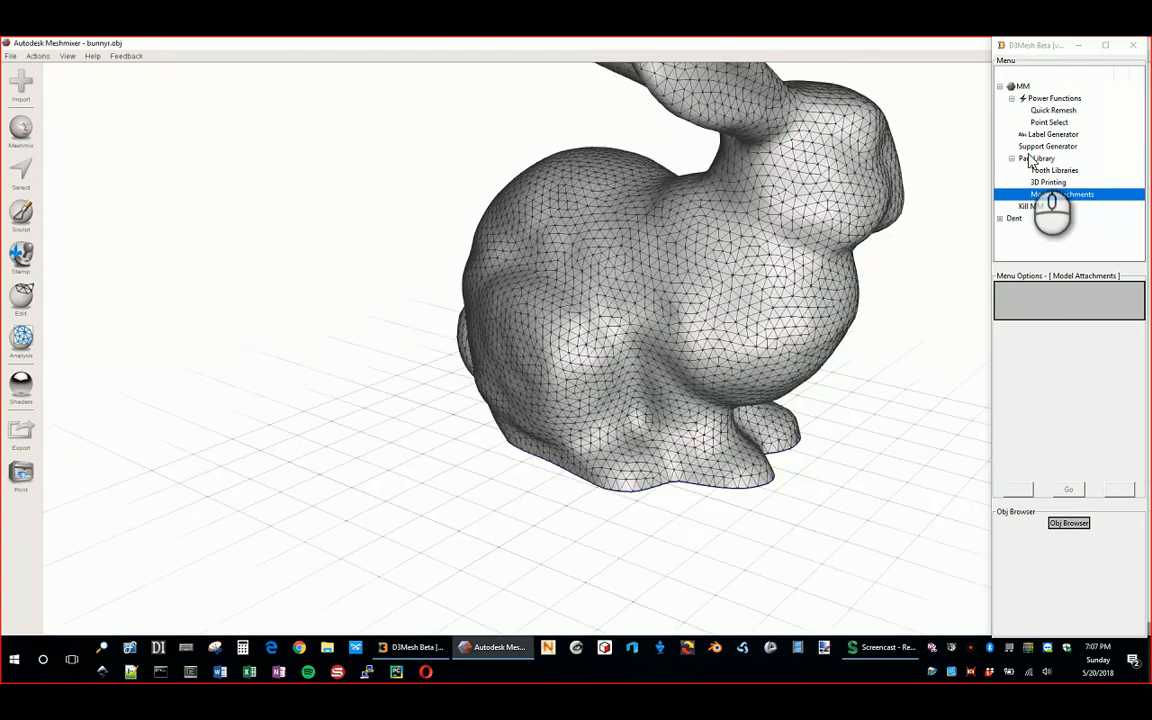
right_drag(769, 205, 953, 181)
right_drag(578, 444, 640, 285)
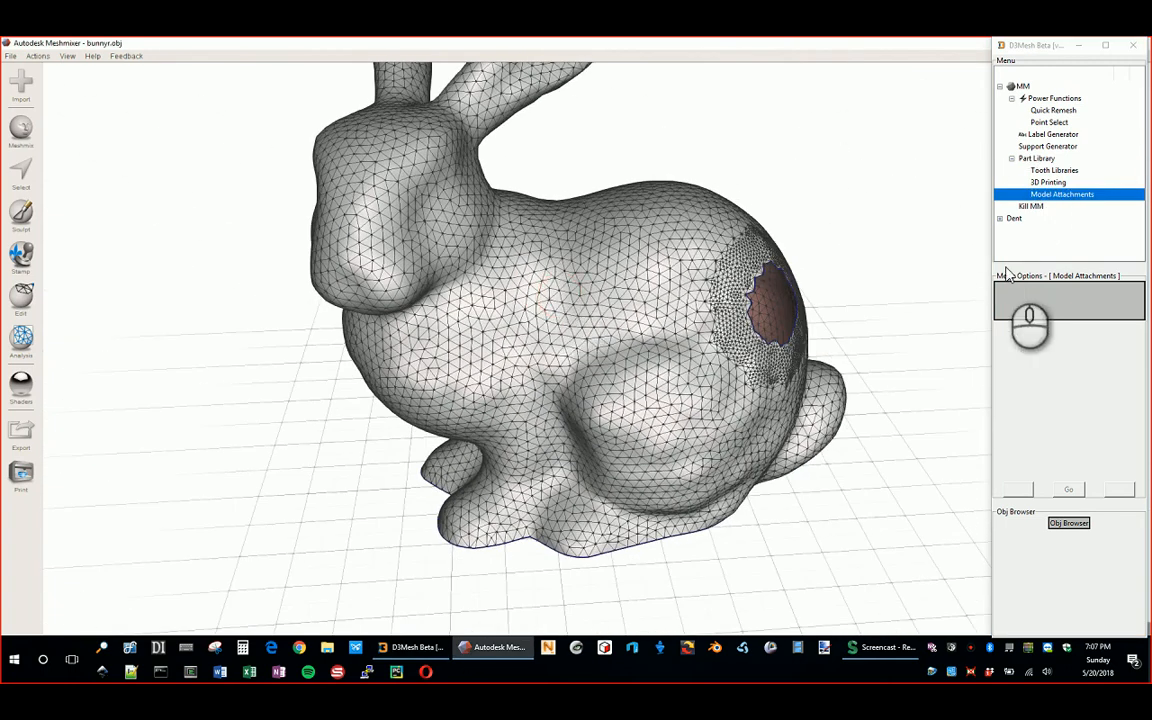
Step: Restart Meshmixer with Kill MM and restore the holed bunny from the crash-recovery file
click(1033, 207)
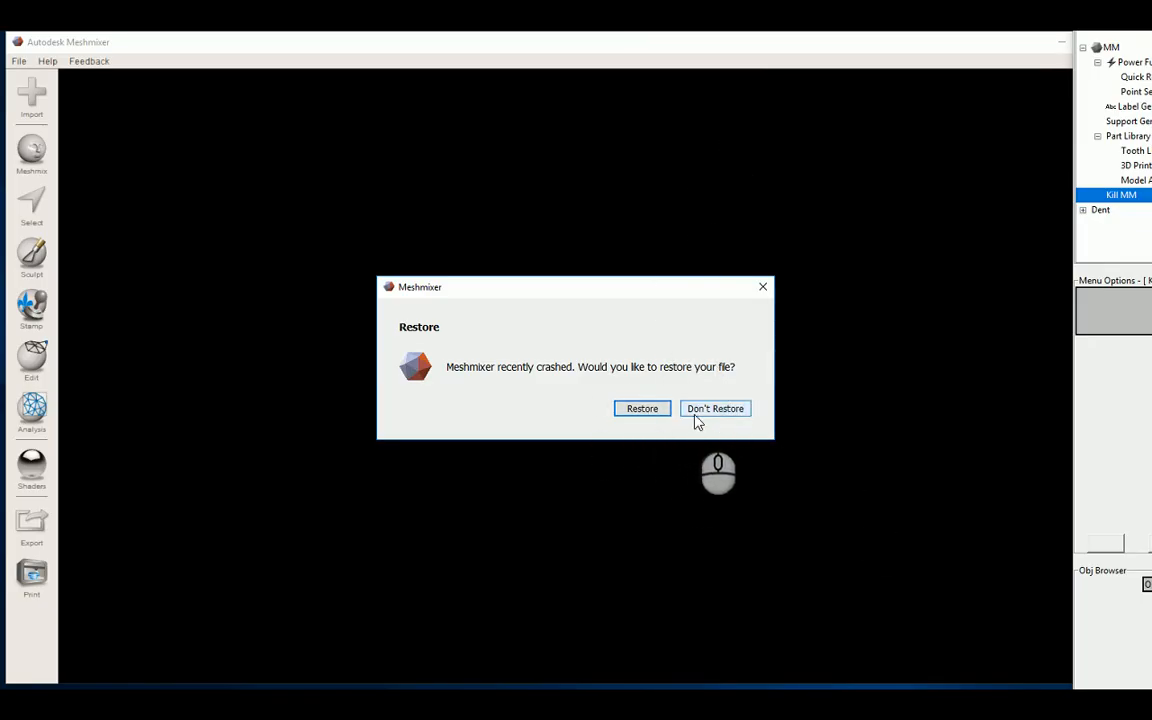
click(641, 412)
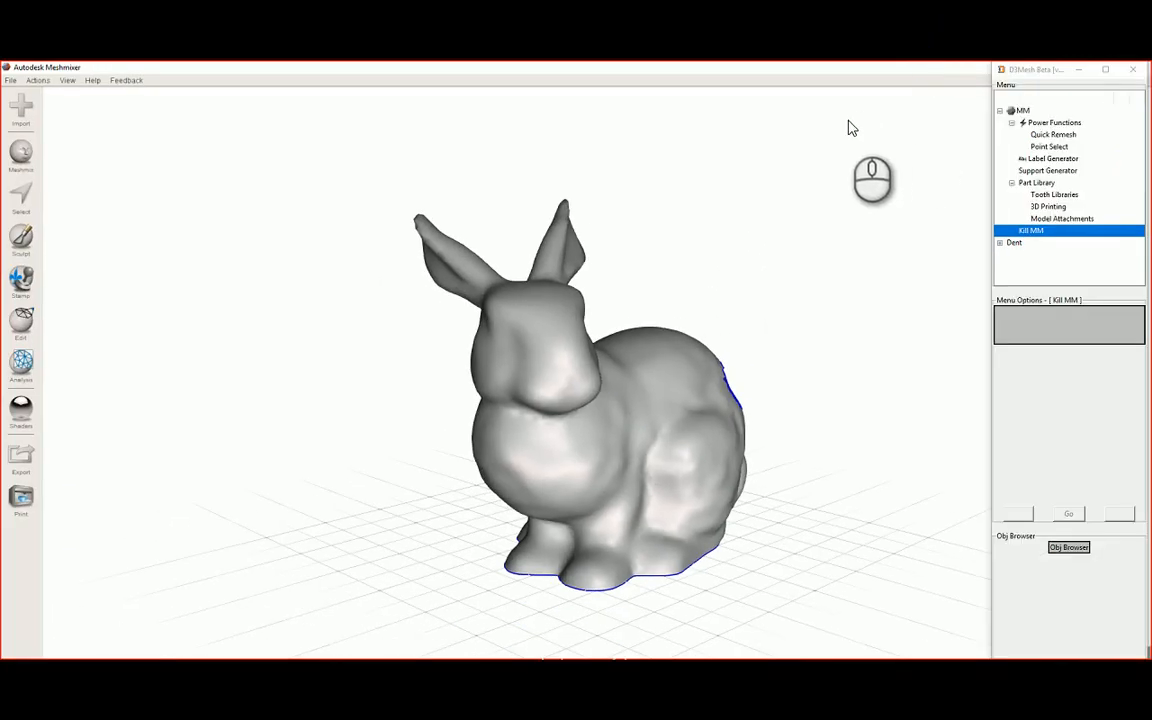
right_drag(640, 215, 715, 355)
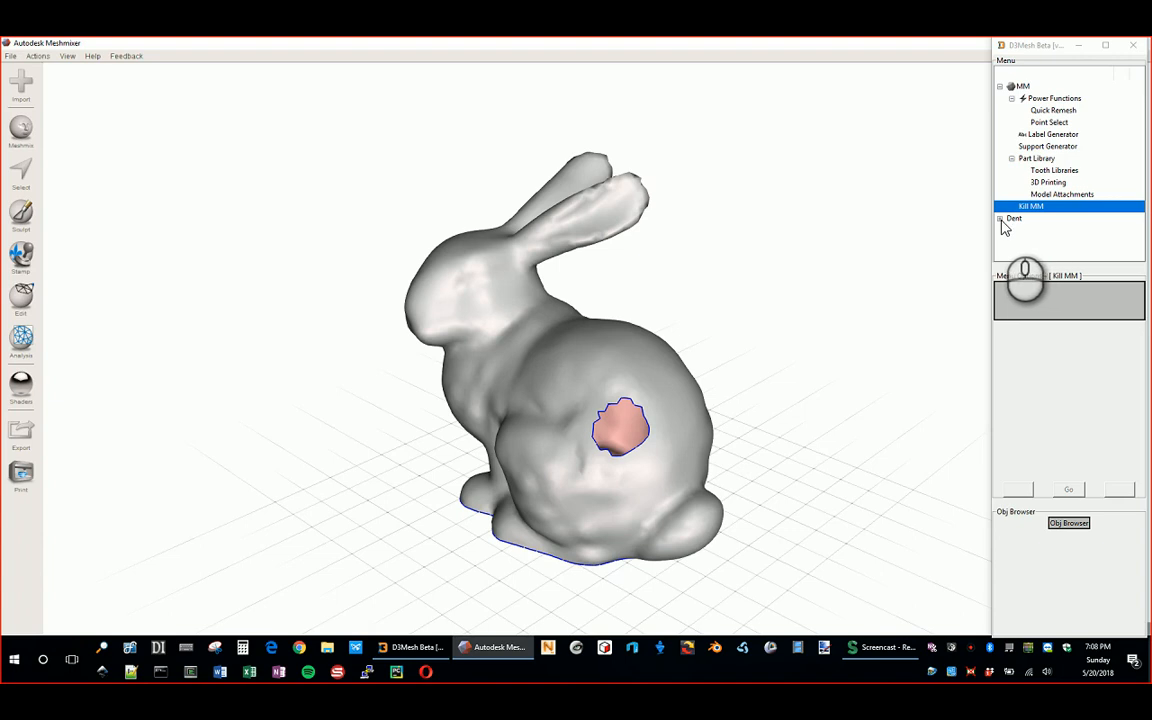
Step: Expand the Dent group in the D3Mesh tree and select Model Builder to show its options
click(1020, 86)
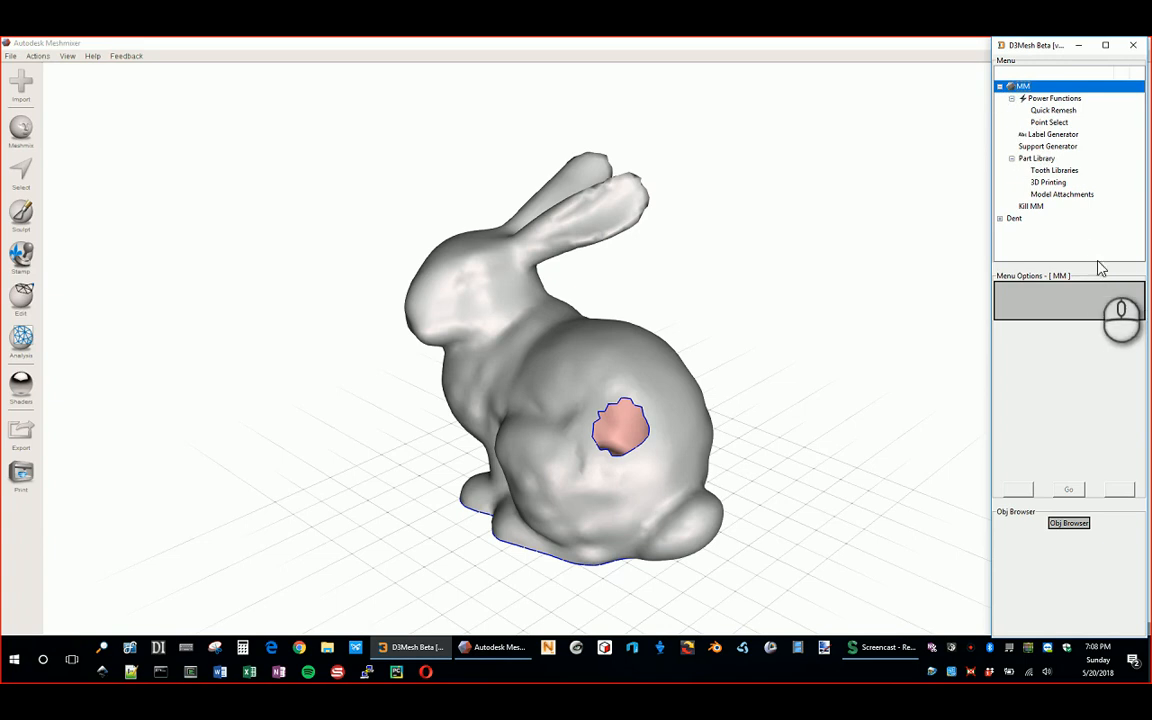
mouse_move(1097, 269)
mouse_down()
mouse_move(1100, 363)
mouse_move(1095, 278)
mouse_move(1104, 308)
mouse_move(1099, 287)
mouse_up()
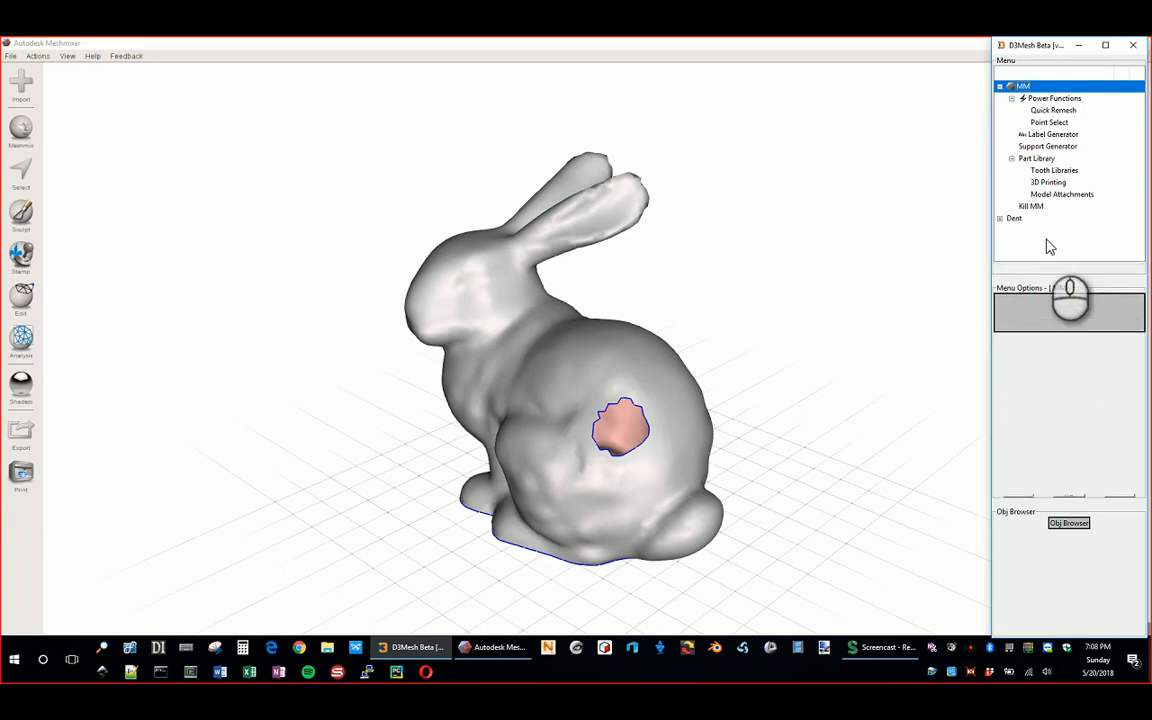
click(999, 220)
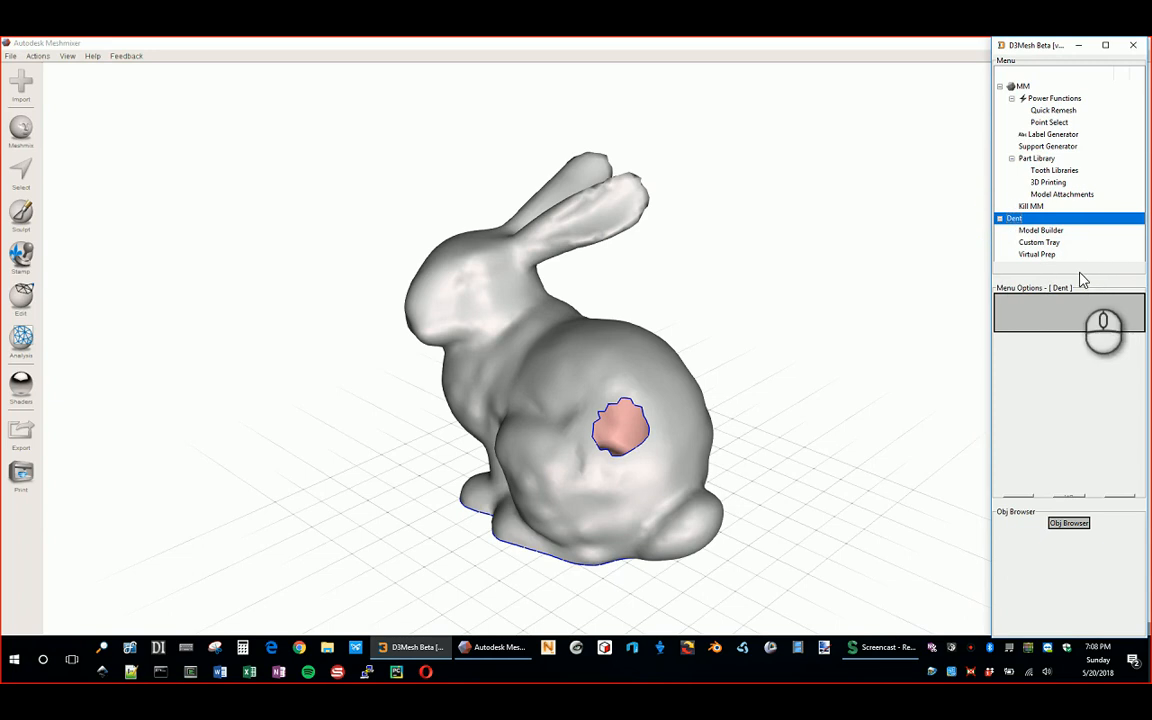
click(1004, 87)
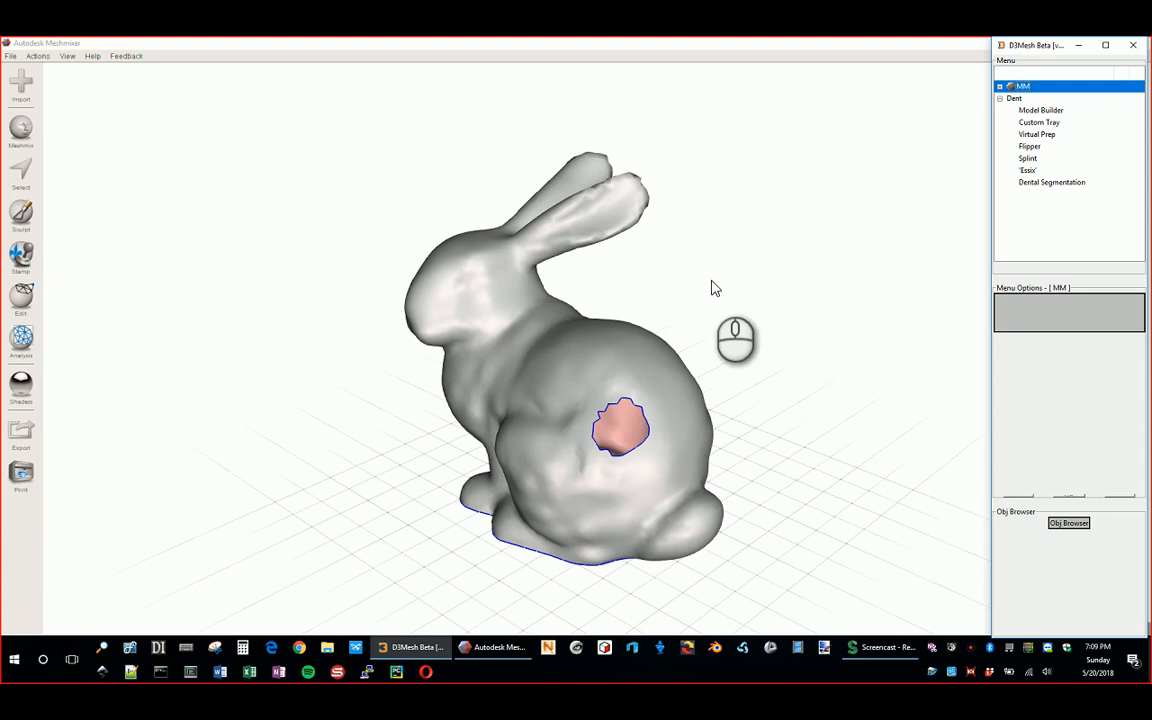
right_drag(628, 326, 689, 324)
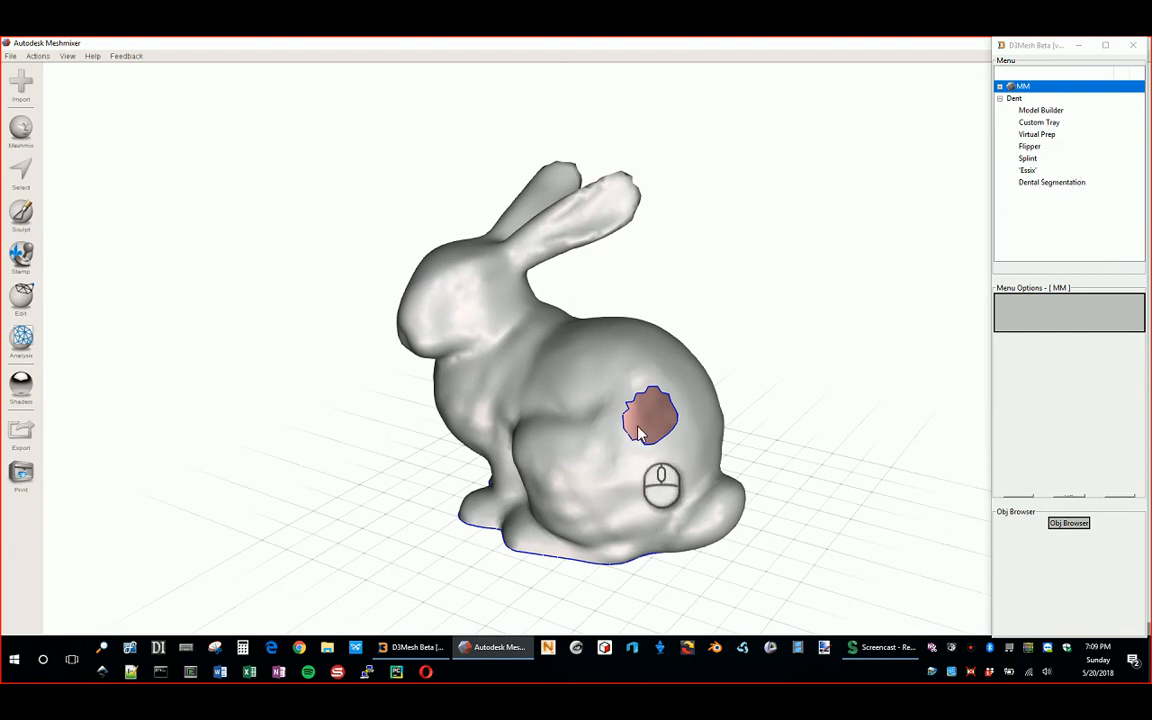
click(1043, 112)
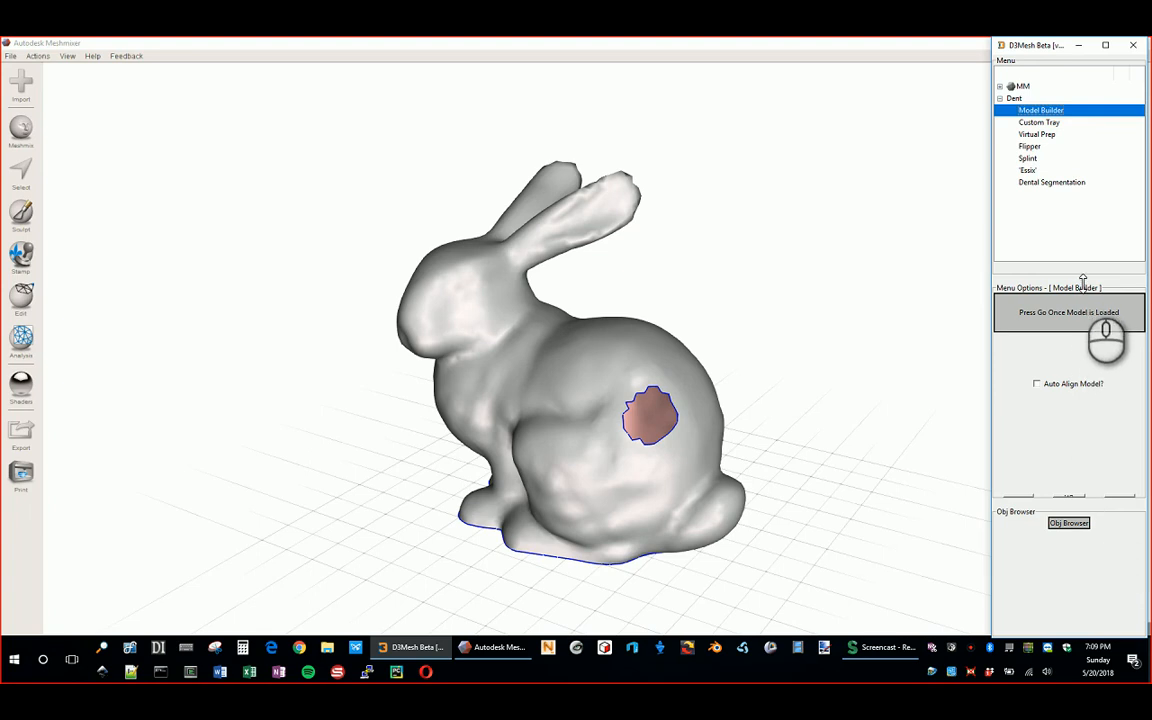
Step: Enlarge the Model Builder options area to reveal the Go button, then orbit the bunny
drag(1116, 278, 1120, 245)
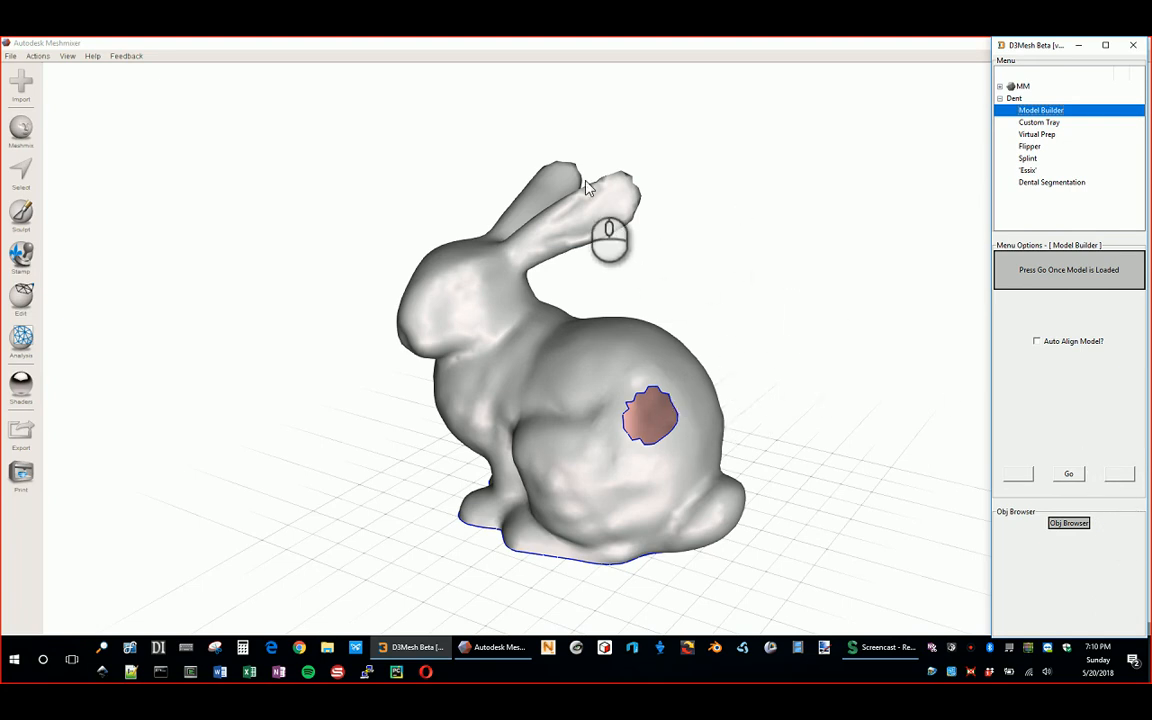
right_drag(392, 166, 790, 330)
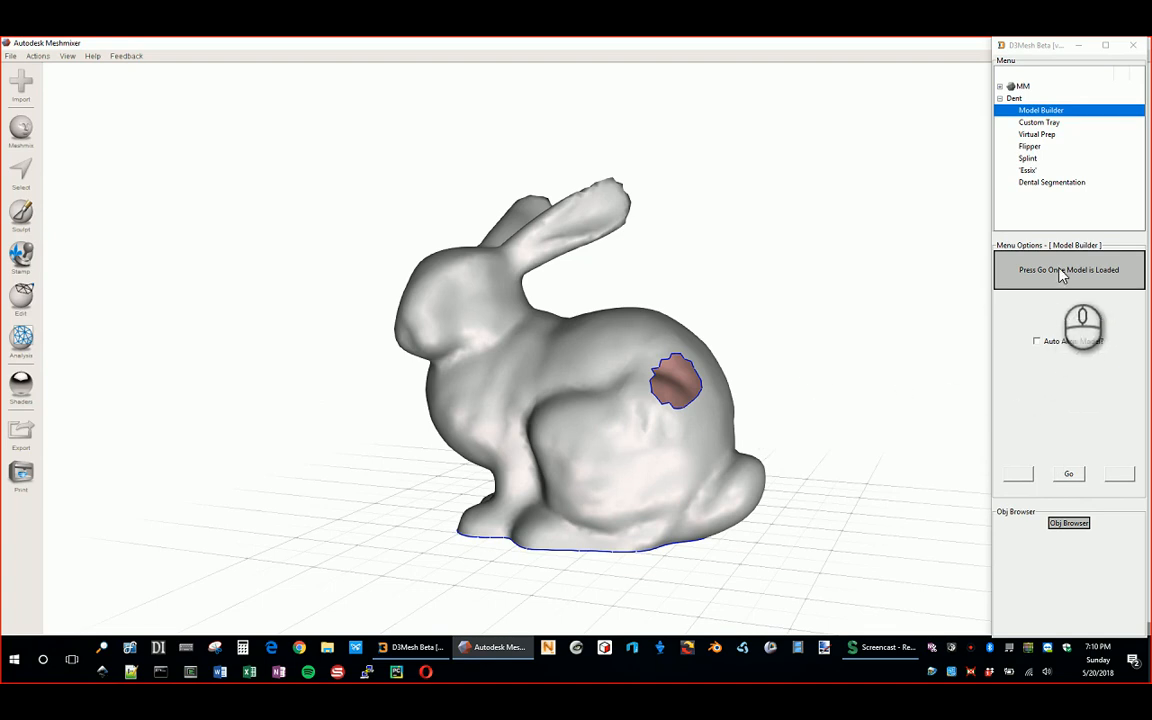
Step: Start Model Builder and accept the occlusal, lateral and anterior alignments
click(1070, 478)
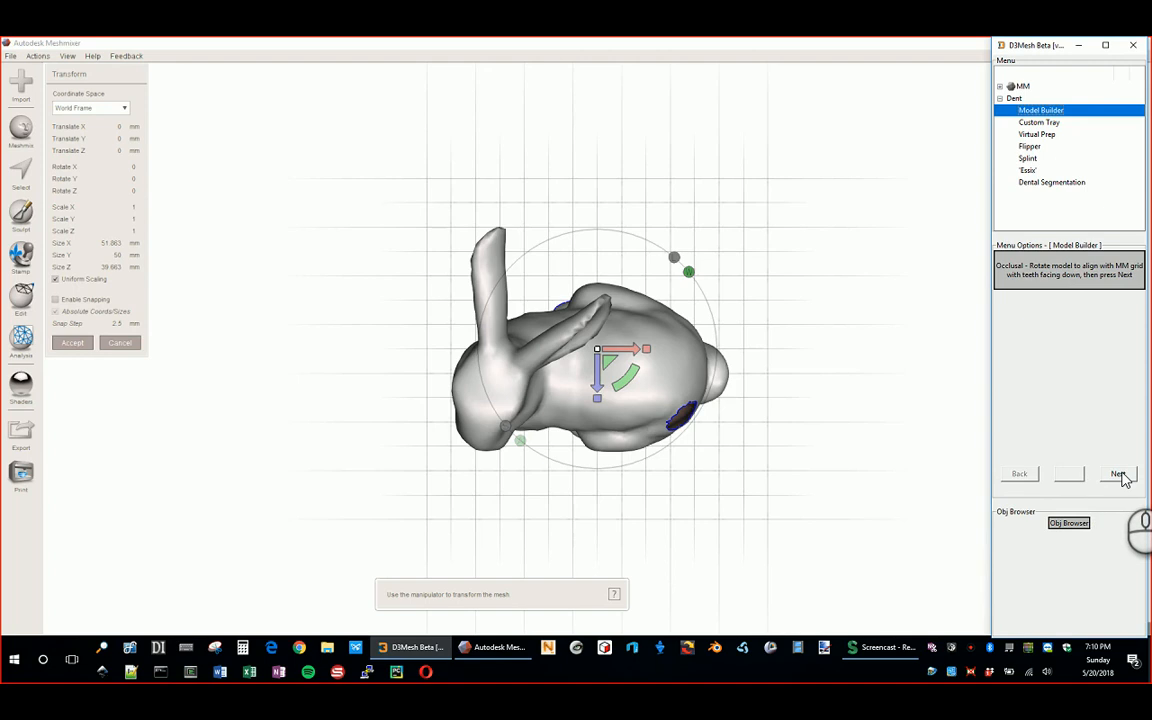
click(1118, 475)
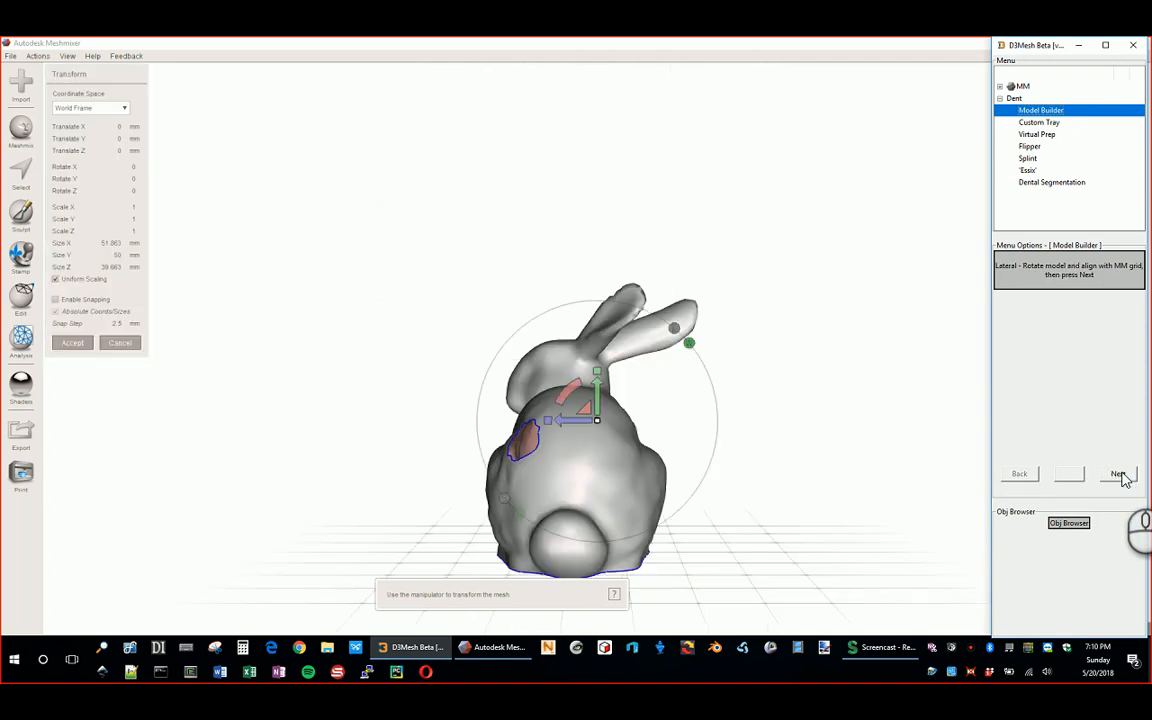
click(1118, 475)
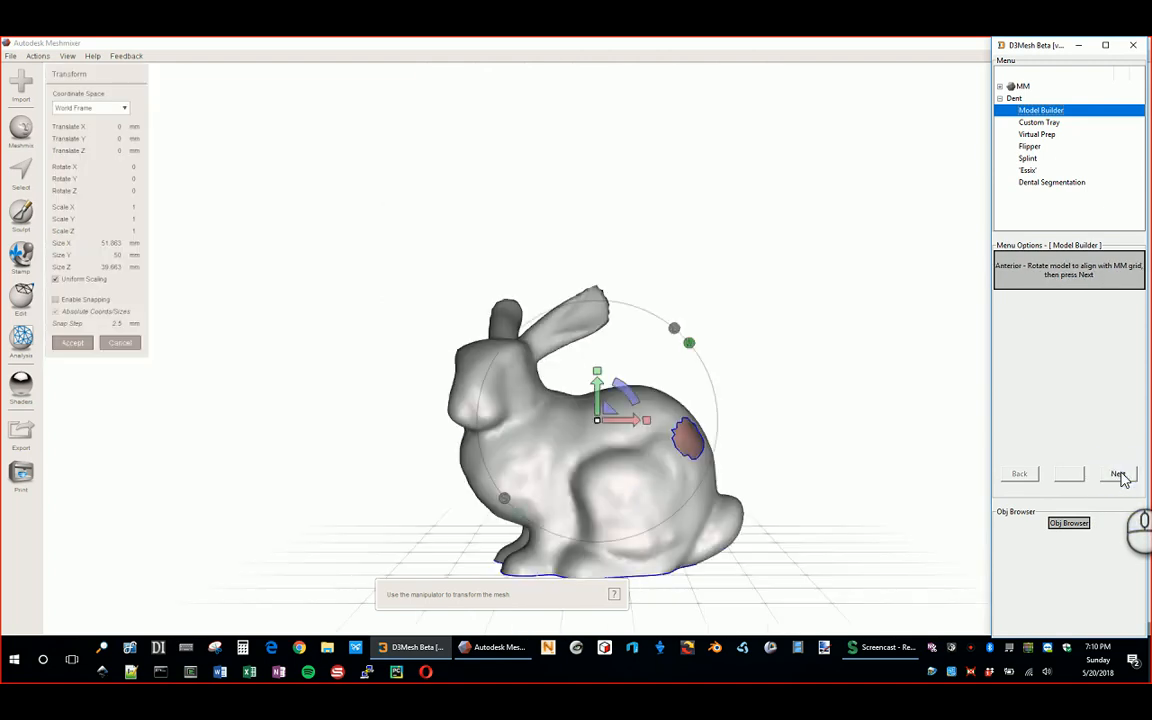
click(1118, 475)
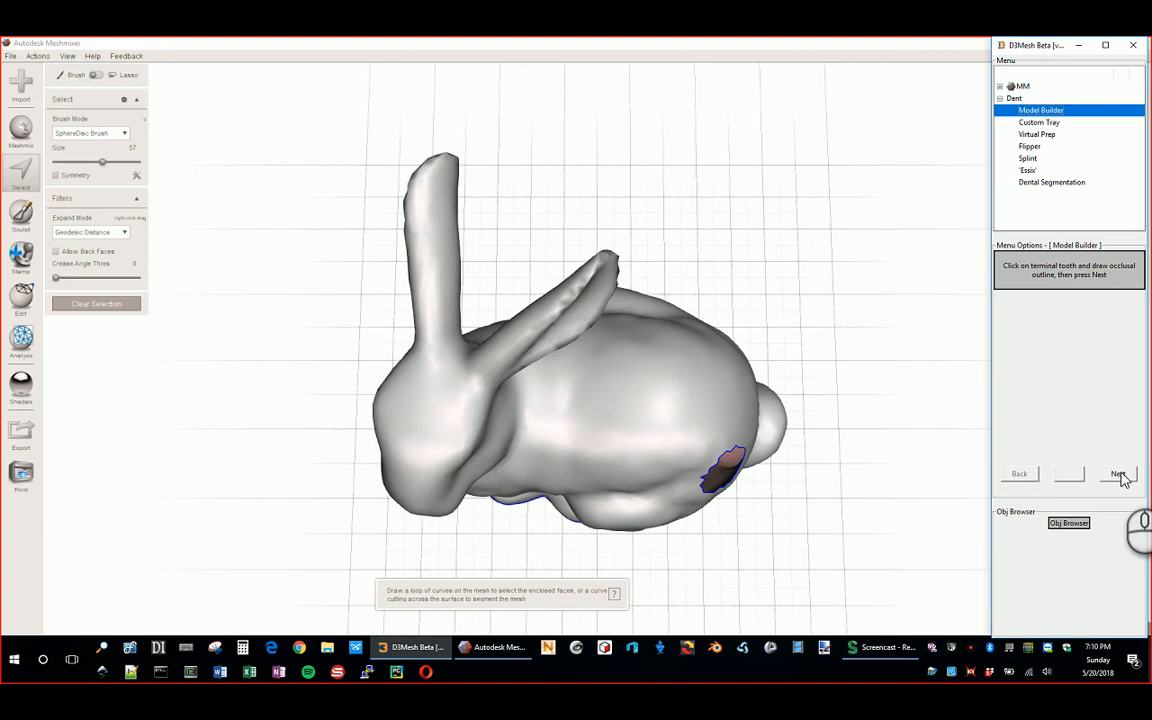
Step: Finish the outline step, skip trimming and remesh the bunny's base boundary
click(1118, 475)
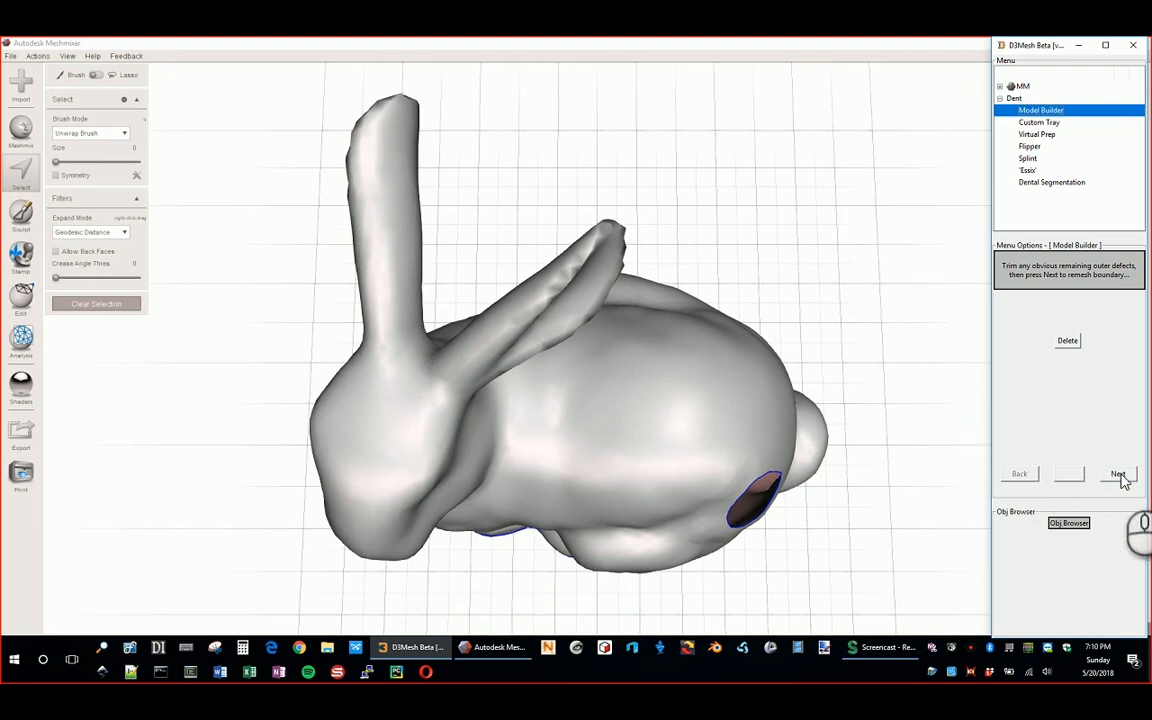
click(1118, 475)
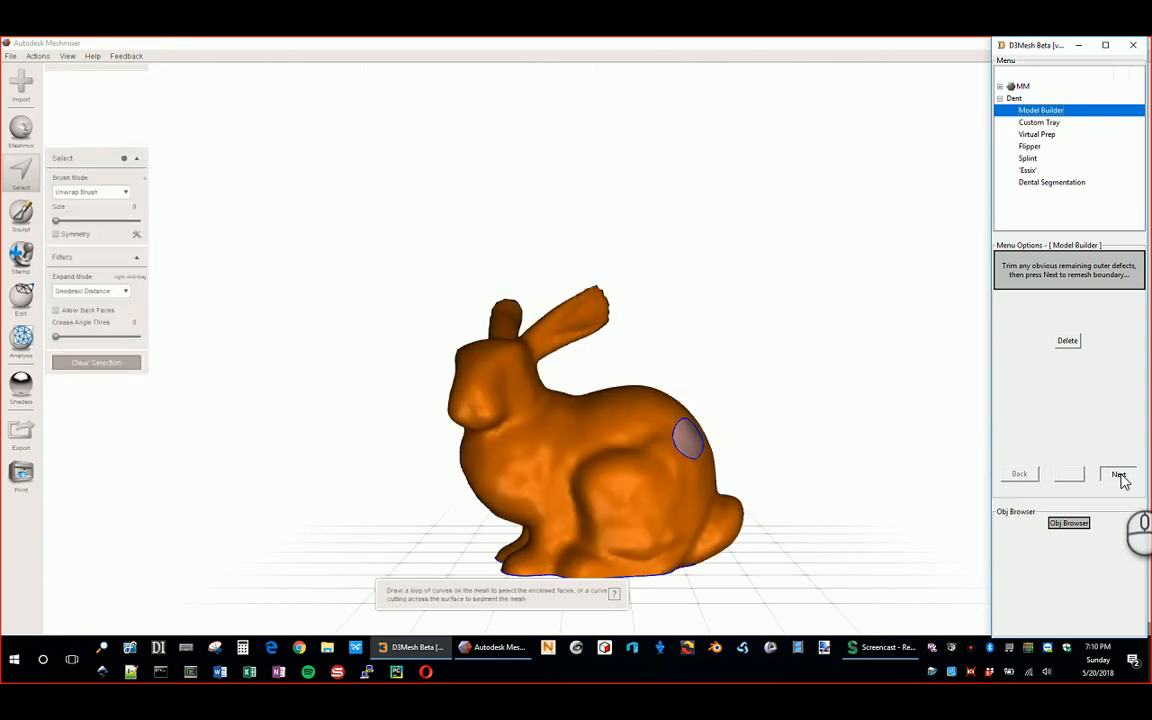
click(1120, 477)
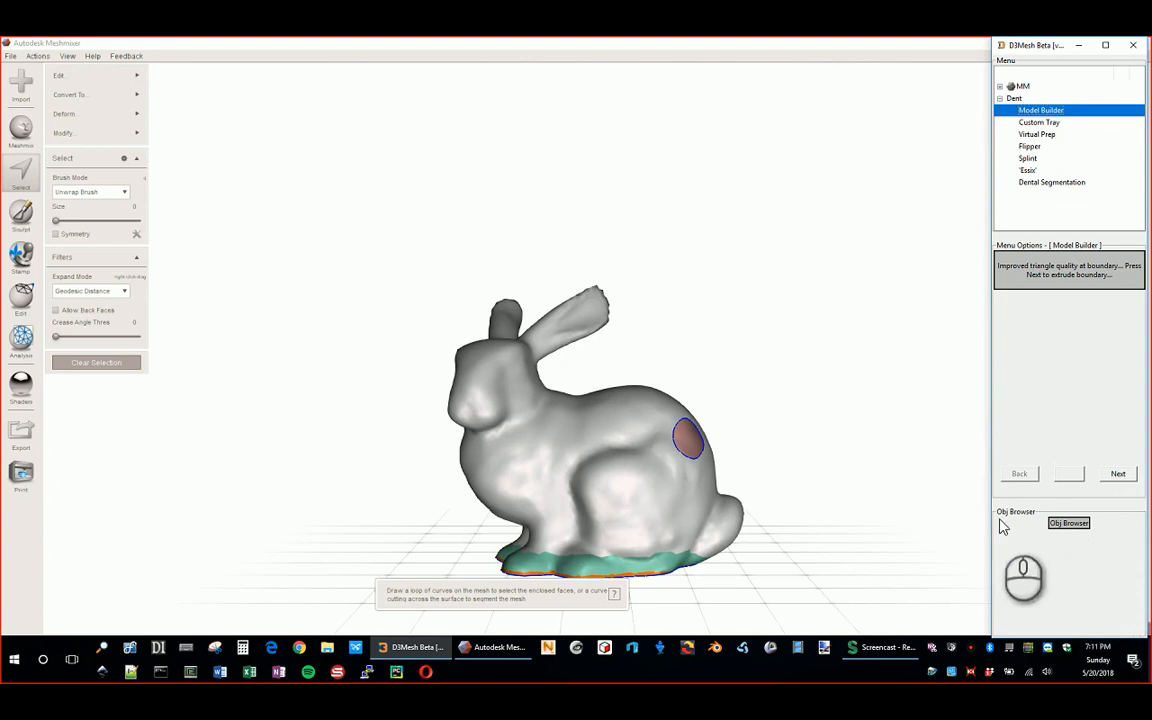
Step: Extrude the boundary into a closed base block, then fill the bunny's remaining holes
click(1121, 478)
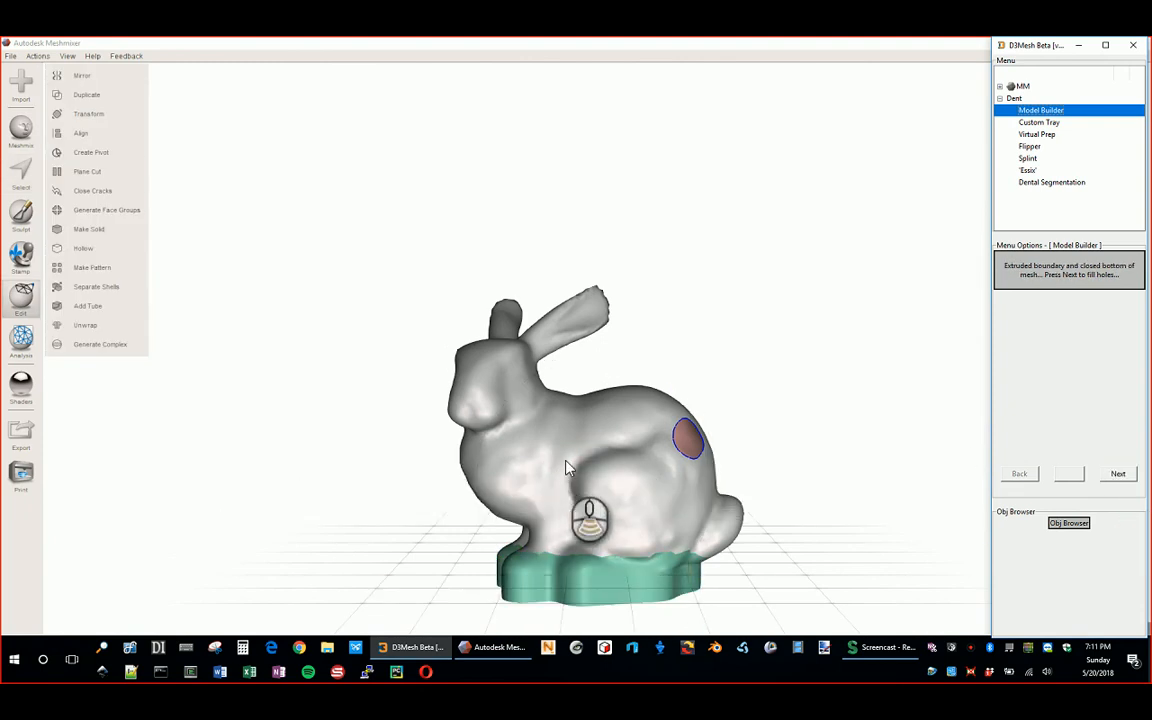
scroll(568, 464, down, 2)
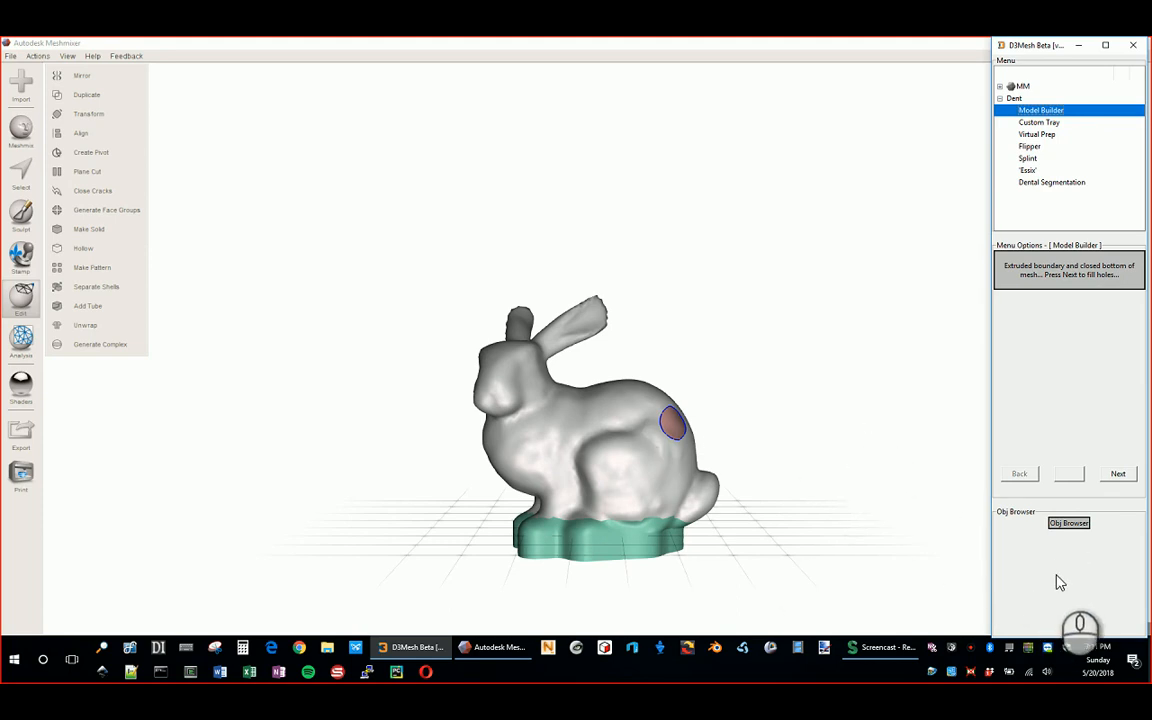
click(1119, 476)
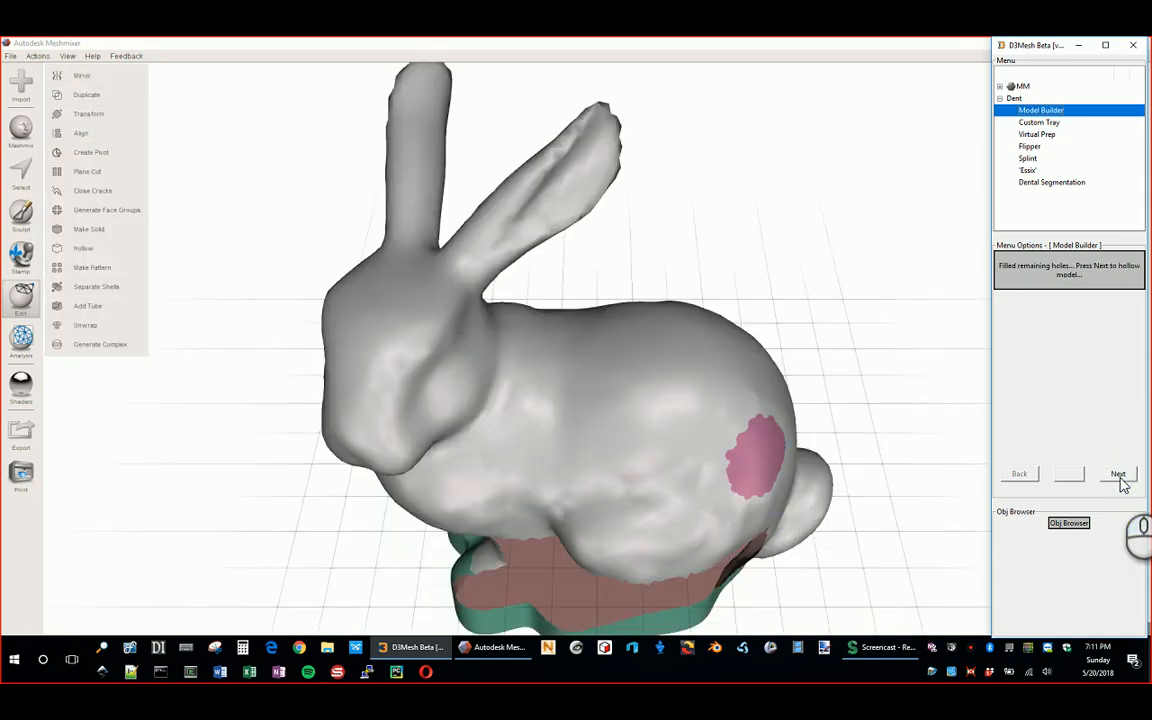
Step: Hollow the bunny after checking the filled hip hole, then plane-cut its base flat
right_drag(548, 381, 583, 386)
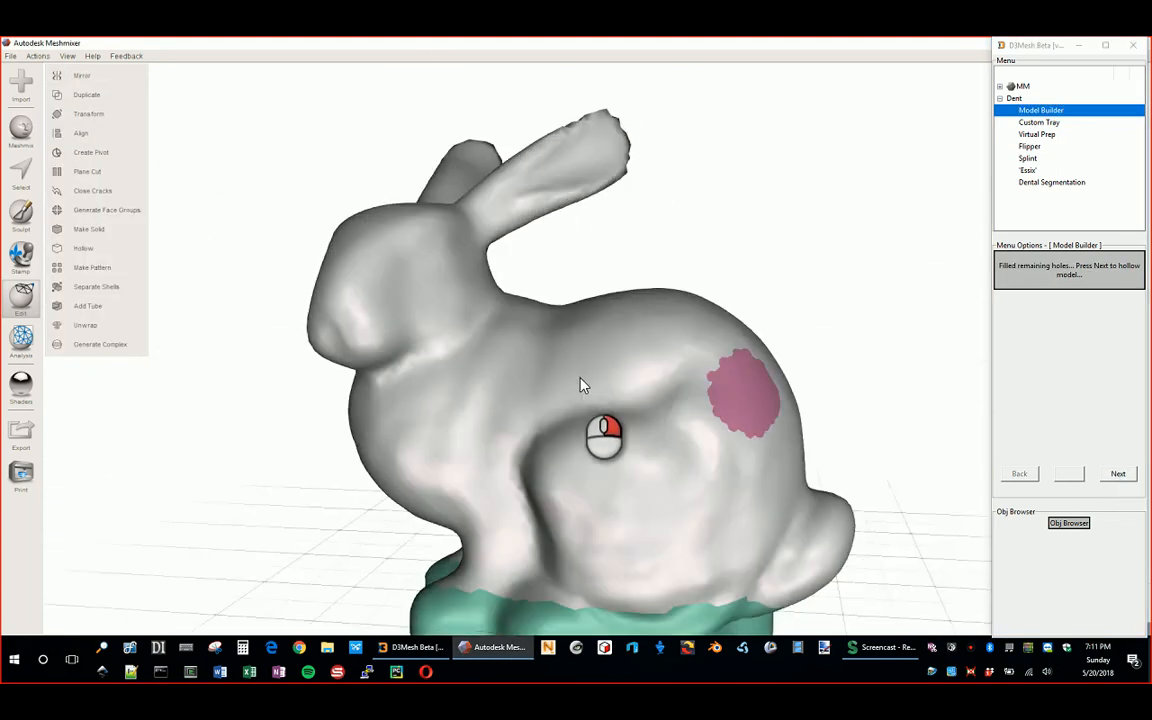
scroll(610, 400, down, 3)
right_drag(648, 425, 820, 458)
click(1120, 476)
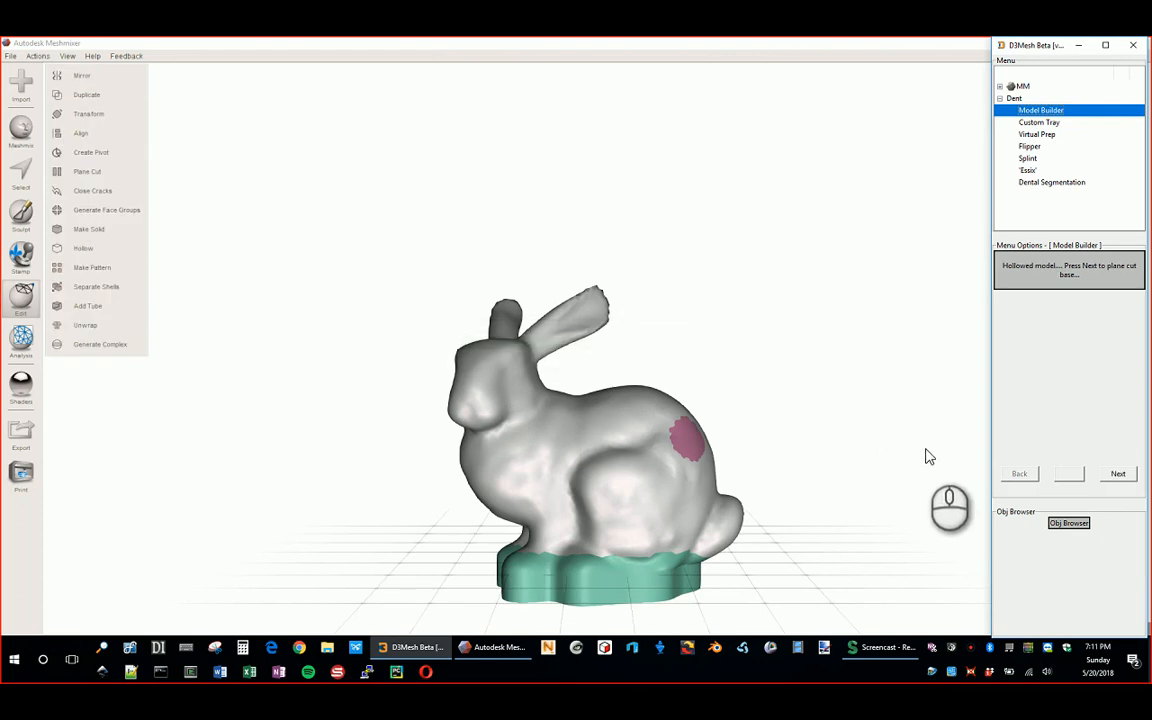
right_drag(777, 463, 1141, 503)
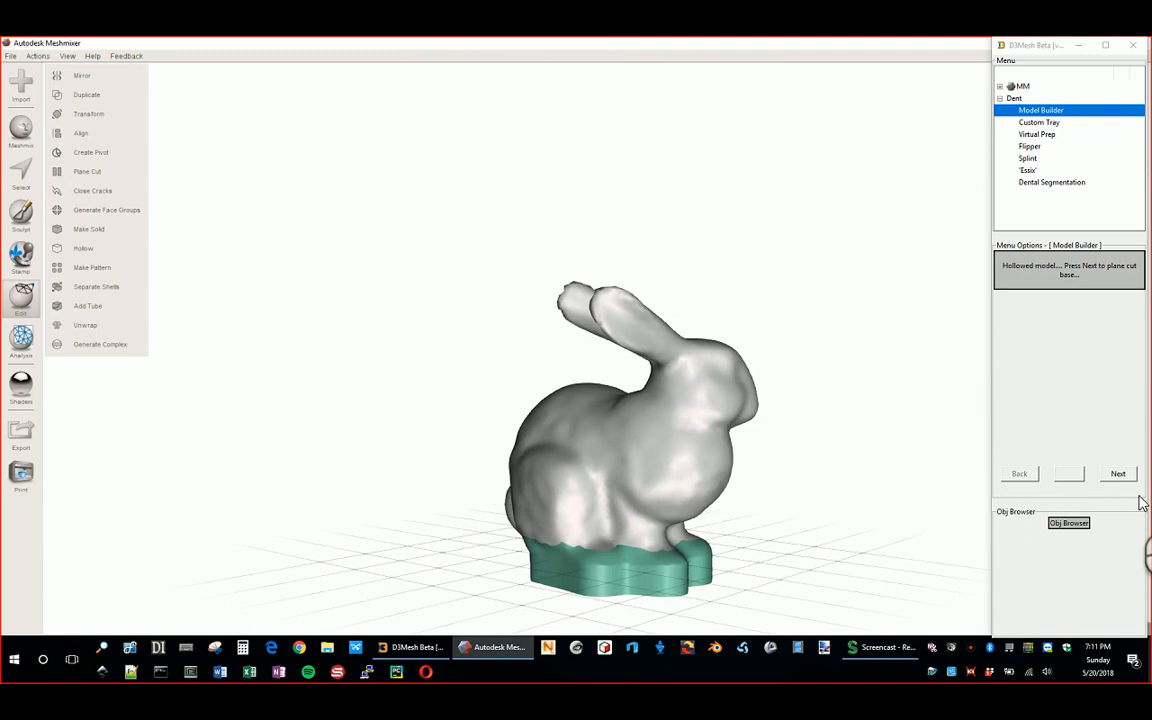
click(1120, 474)
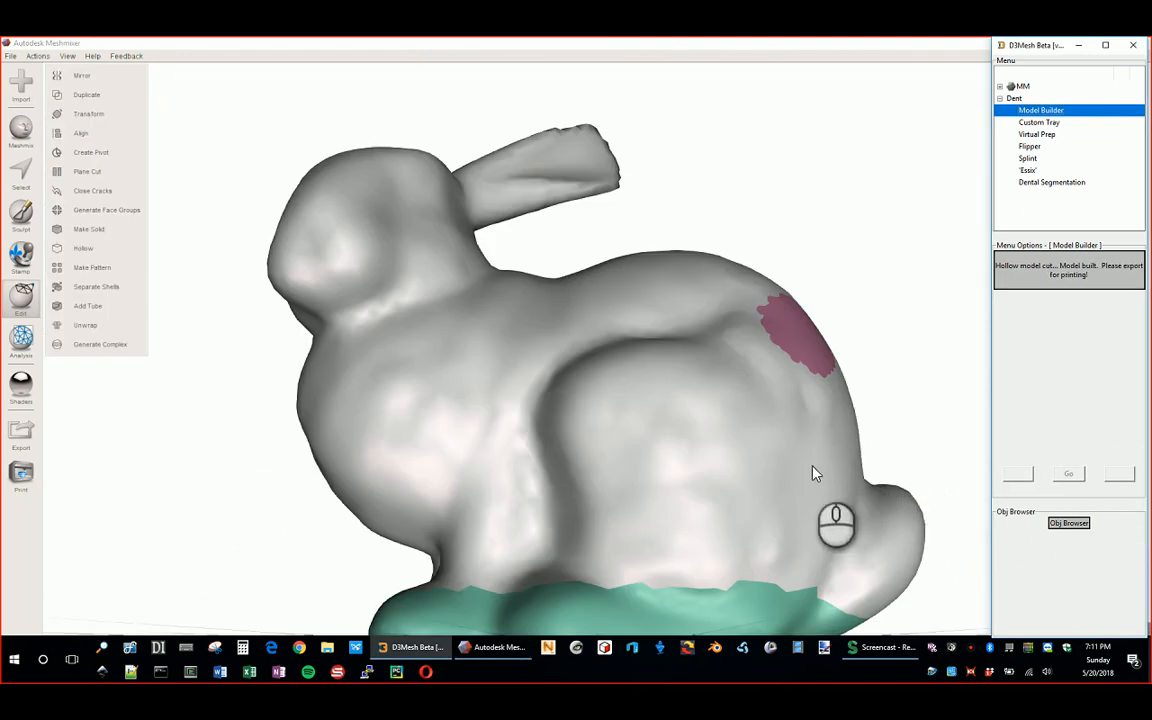
Step: Zoom and orbit around the finished bunny to inspect its flat-cut base and hollow interior
scroll(617, 255, down, 5)
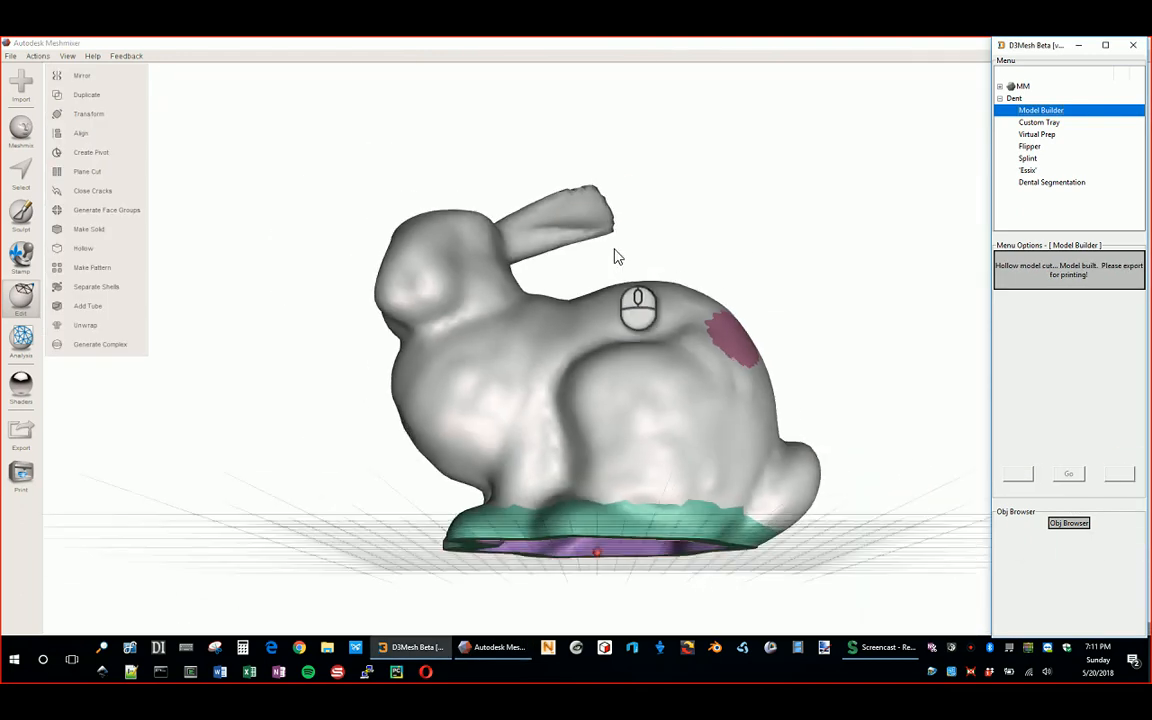
right_drag(638, 285, 1095, 390)
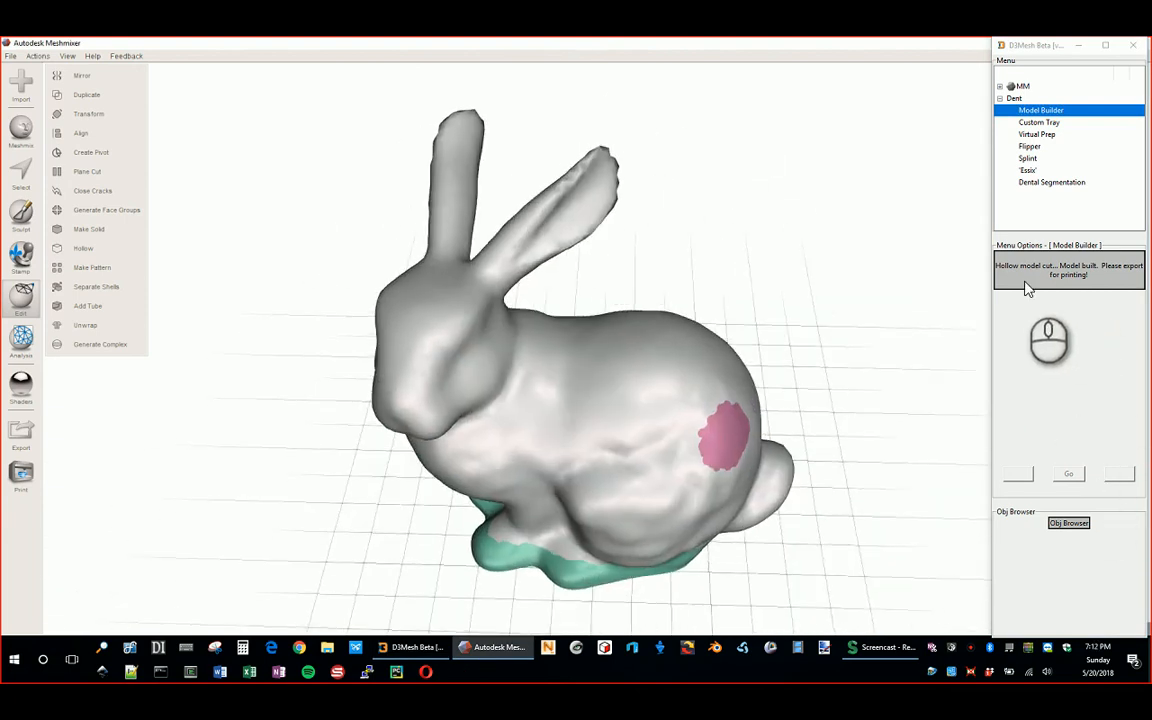
right_drag(660, 365, 723, 322)
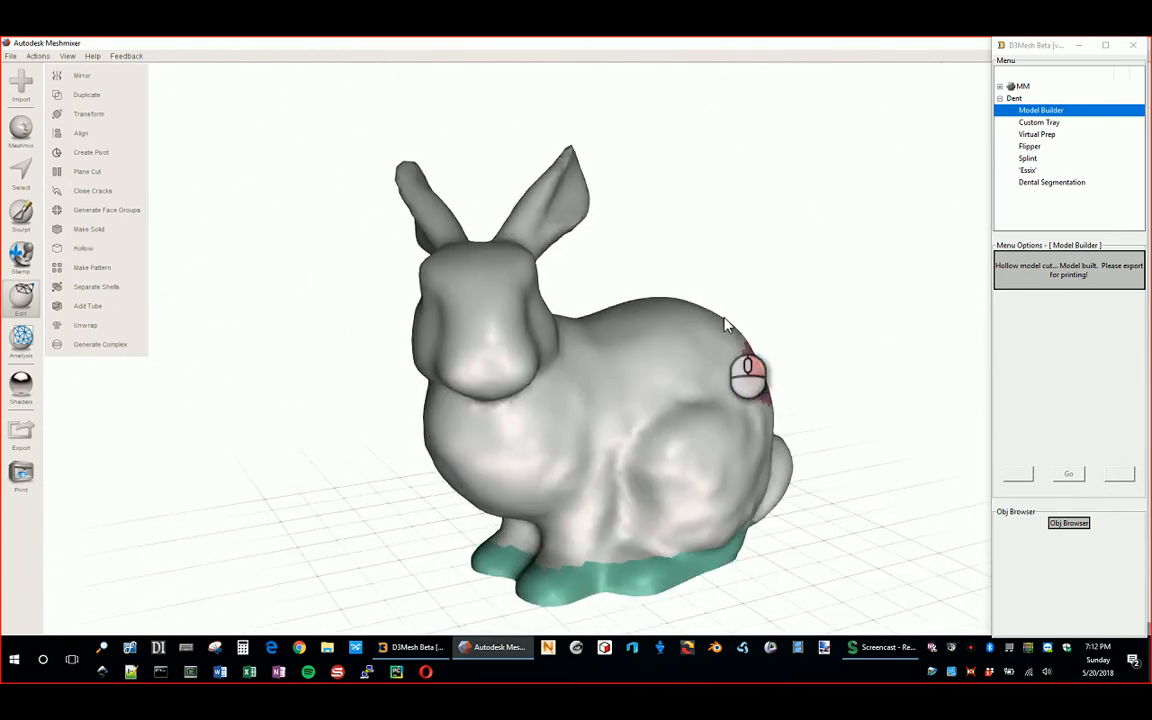
scroll(648, 390, down, 3)
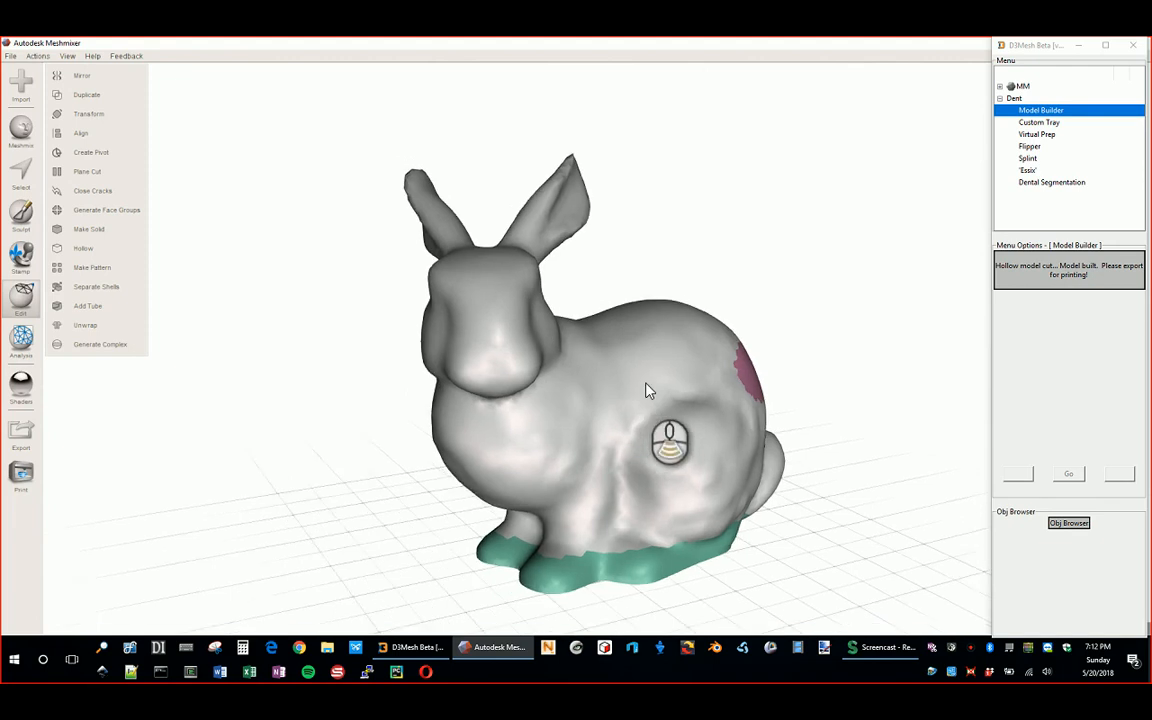
right_drag(574, 311, 740, 320)
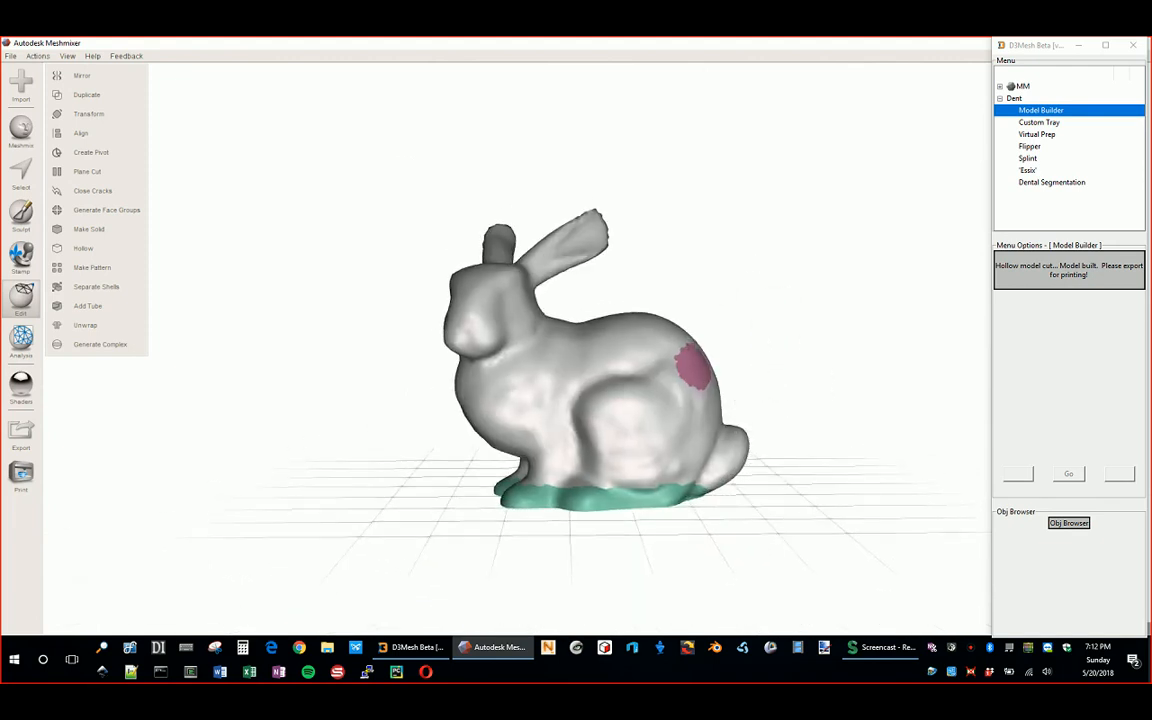